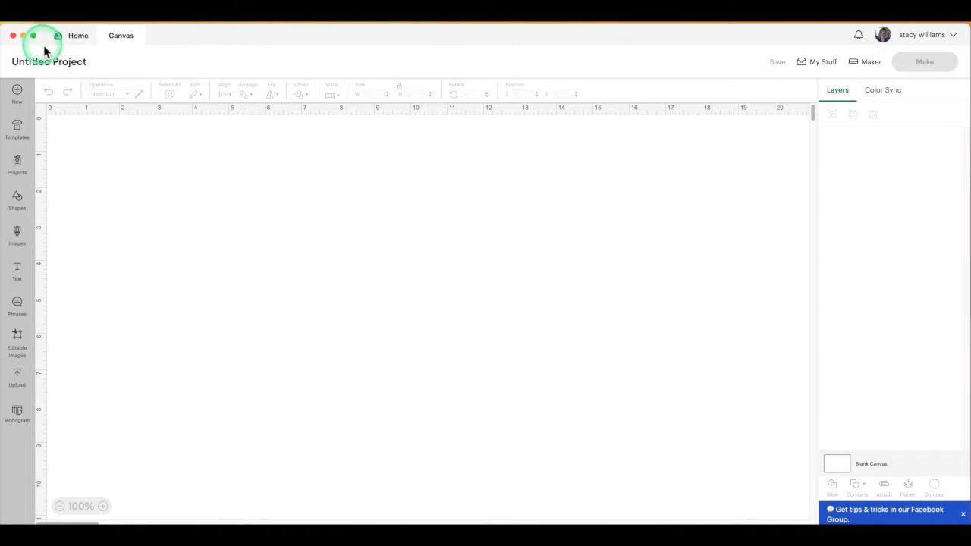
# - Insert a basic square on the canvas and set its size to 12 × 12 in
pyautogui.click(19, 198)
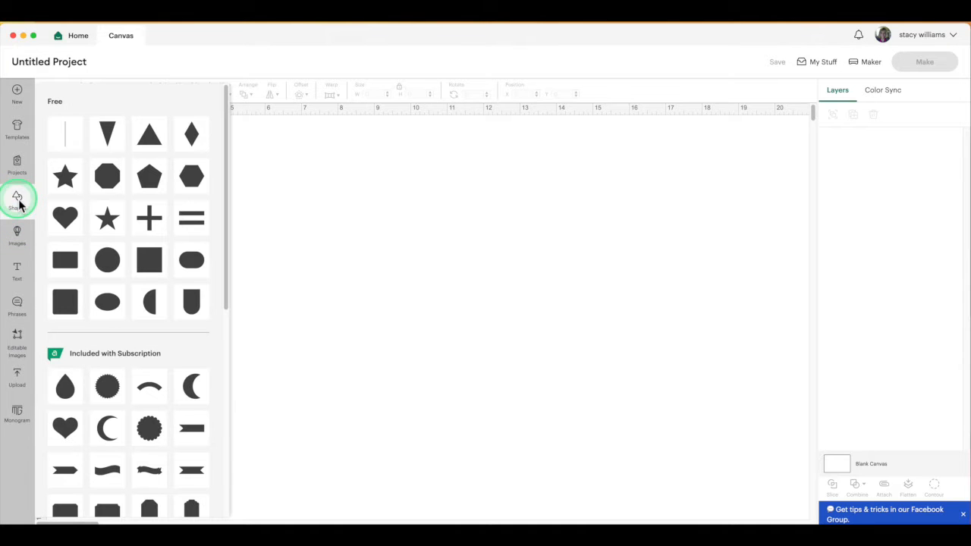
pyautogui.click(143, 258)
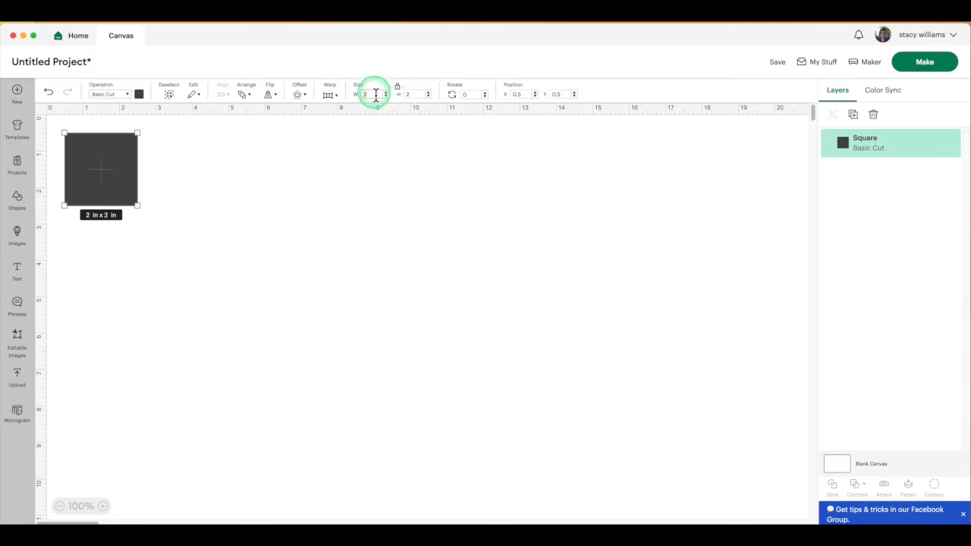
pyautogui.press('Return')
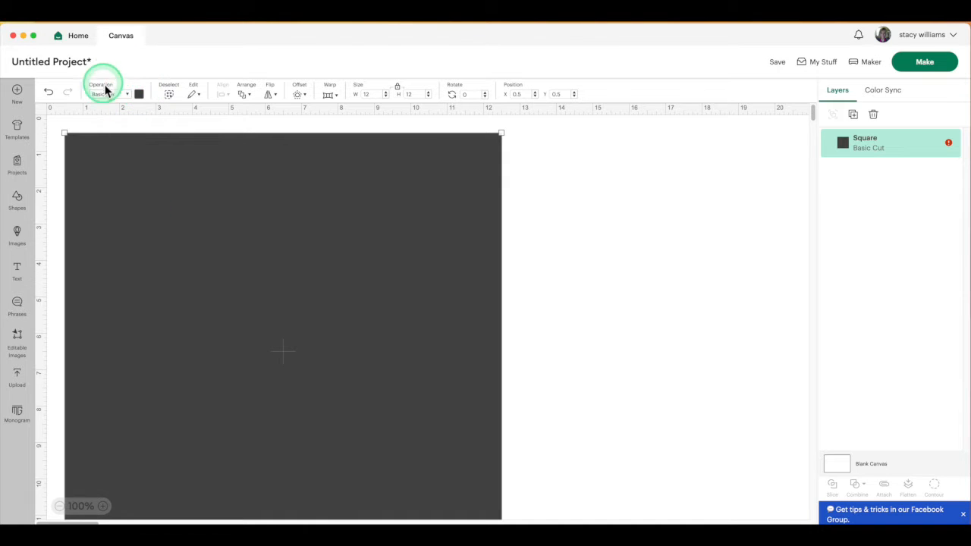
# - Color the 12 in square dark blue and move it to the canvas area beyond the 14 in mark
pyautogui.click(138, 94)
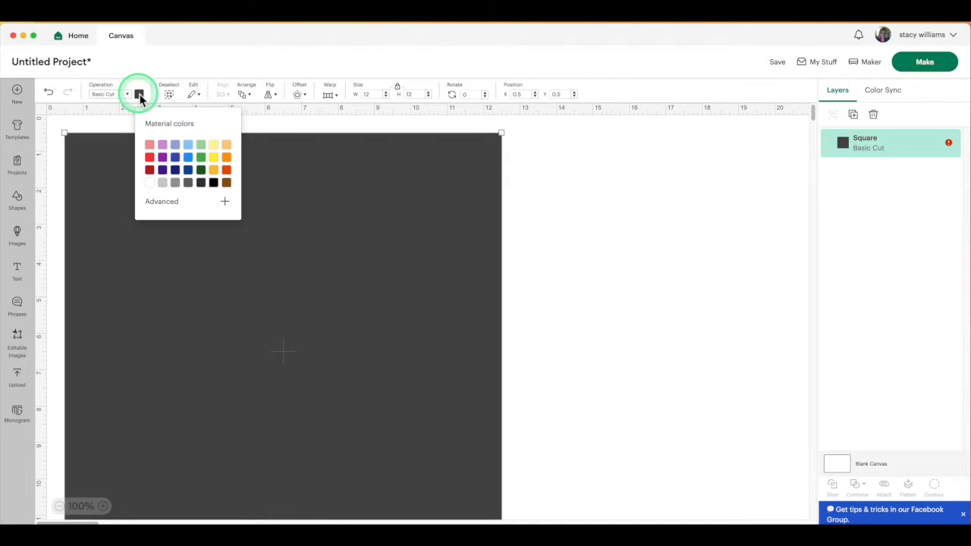
pyautogui.click(190, 172)
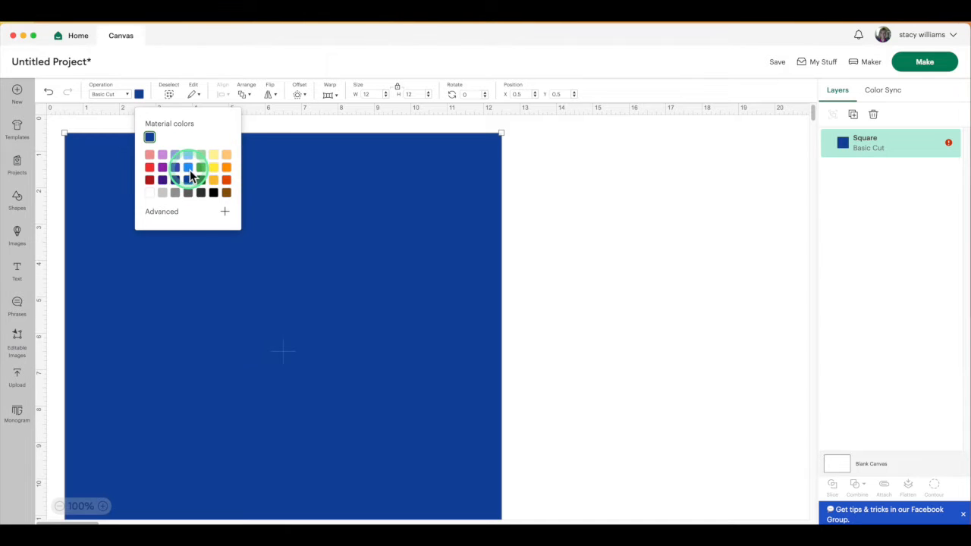
pyautogui.click(637, 345)
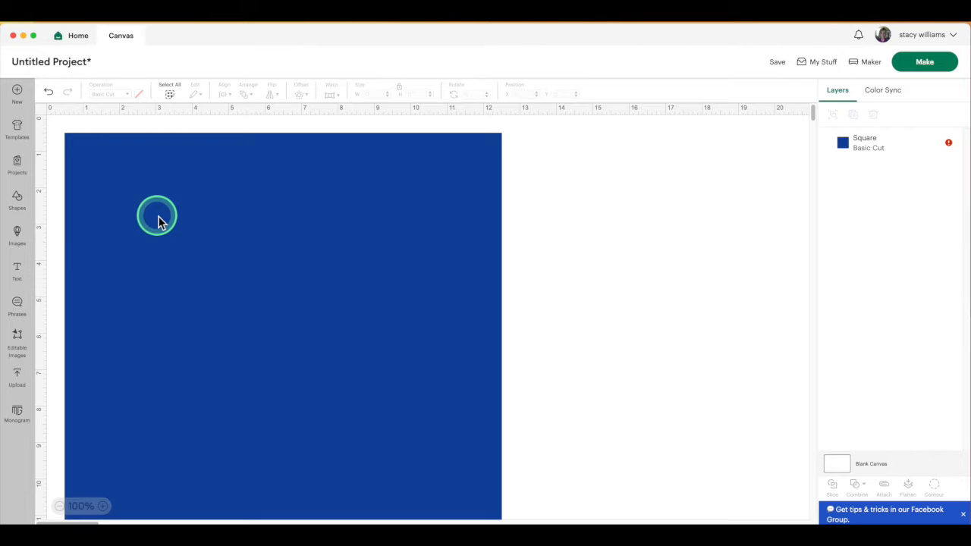
pyautogui.click(60, 506)
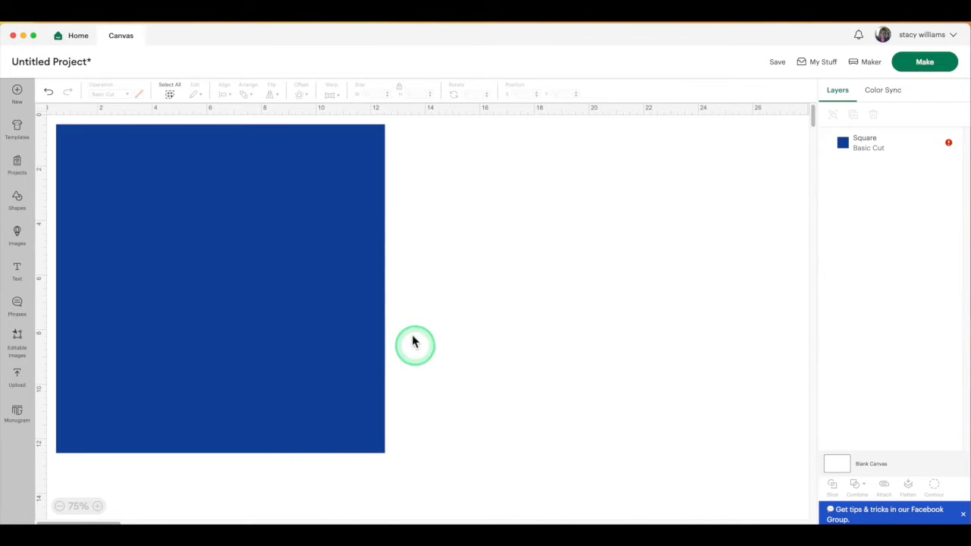
pyautogui.moveTo(199, 310); pyautogui.dragTo(592, 317)
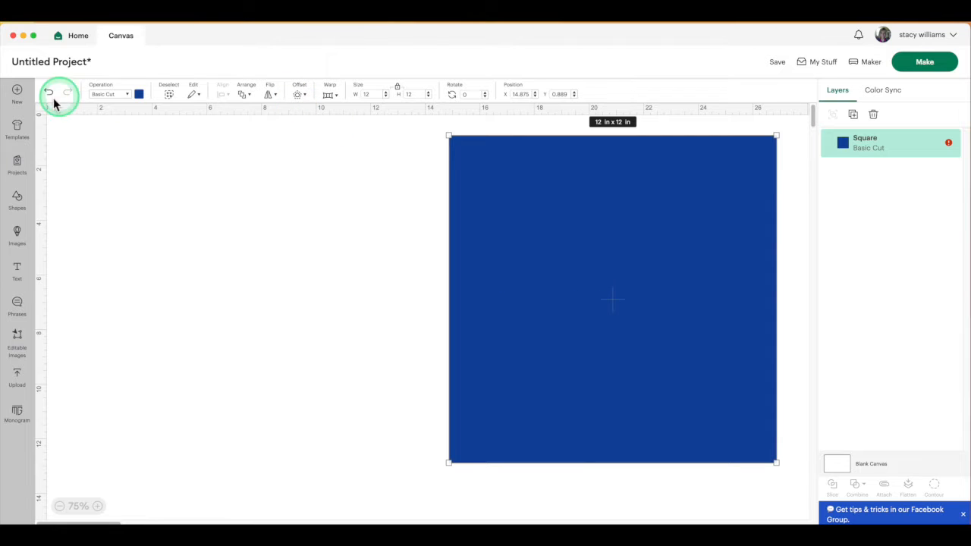
# - Search the image sets for "family album" and open the Family Album set
pyautogui.click(17, 237)
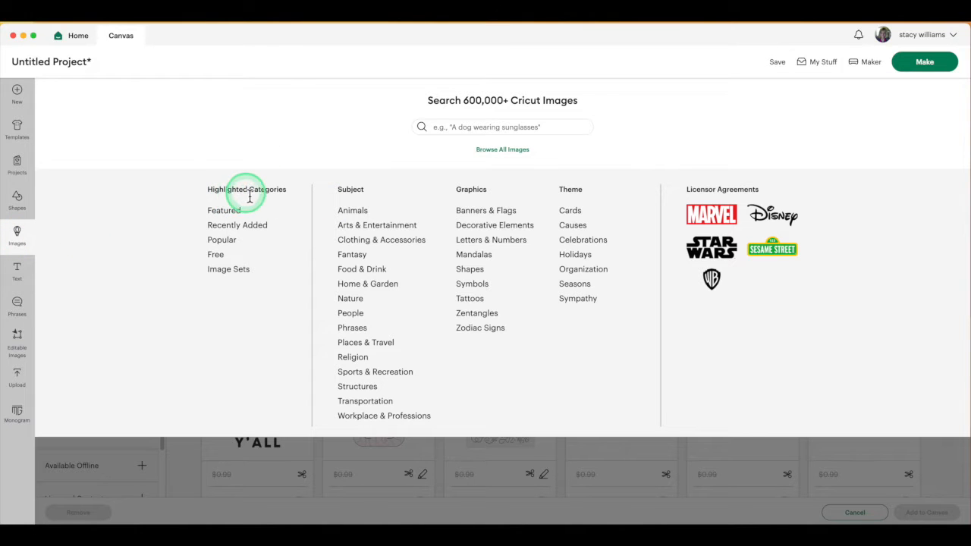
pyautogui.click(242, 272)
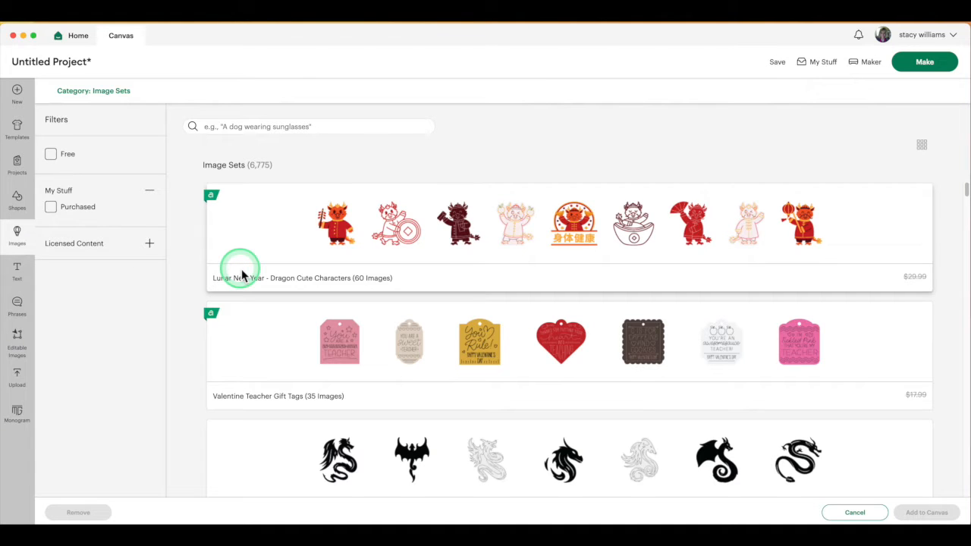
pyautogui.click(278, 129)
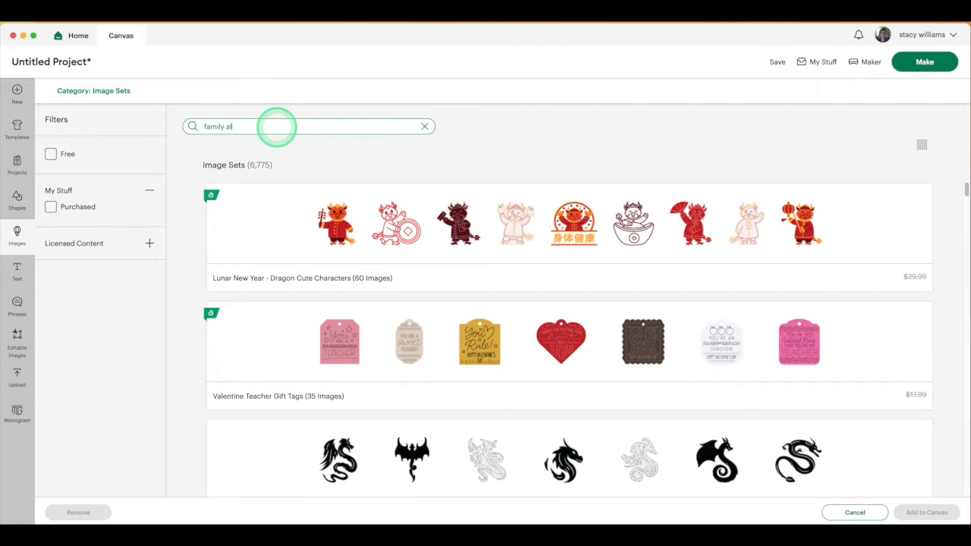
pyautogui.write('family album')
pyautogui.press('Return')
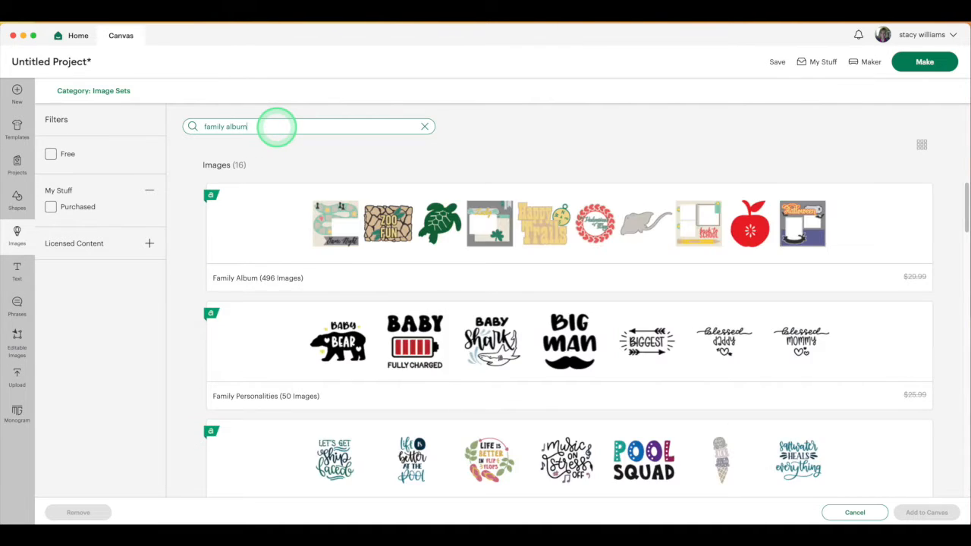
pyautogui.click(364, 244)
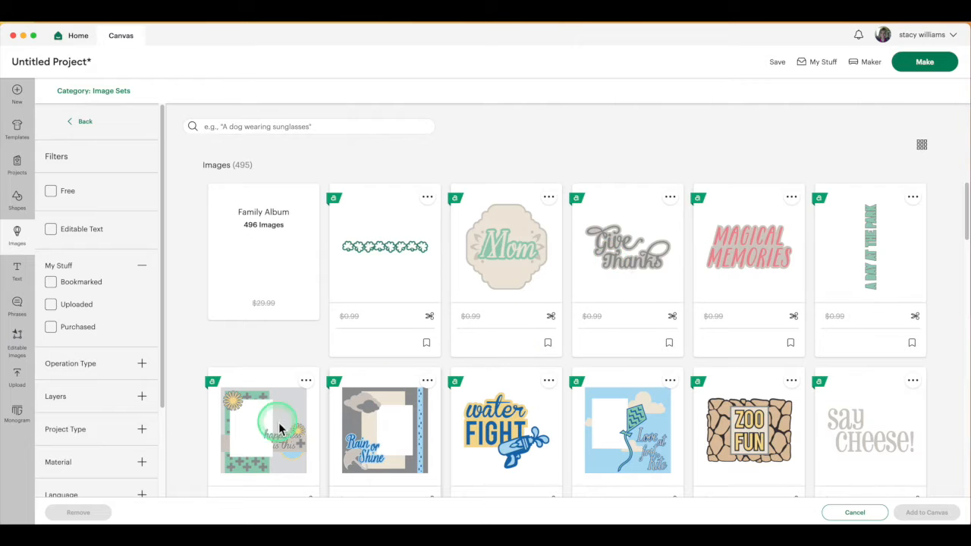
# - Search the Family Album set for "movie" and add the full Movie Night layout with three photo boxes to the canvas
pyautogui.scroll(-5, 508, 375)
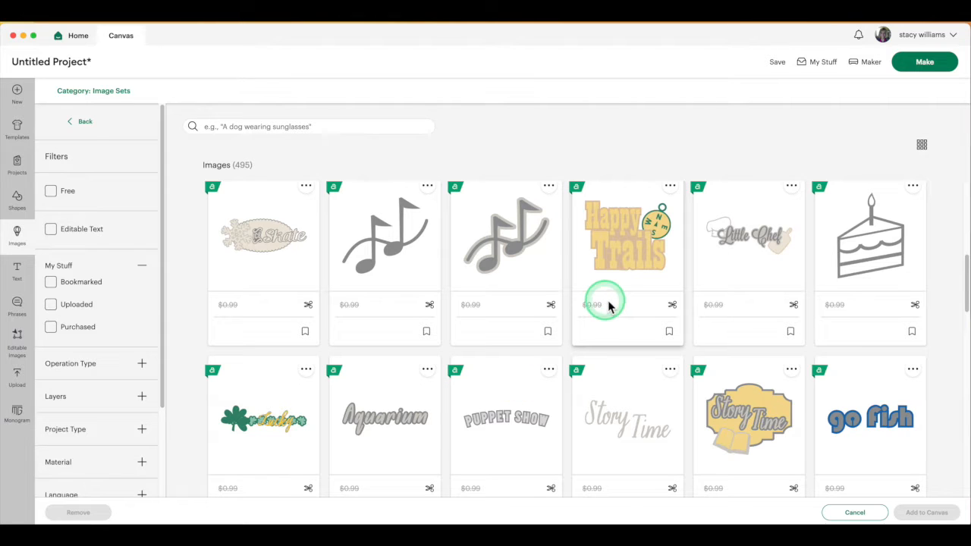
pyautogui.click(281, 127)
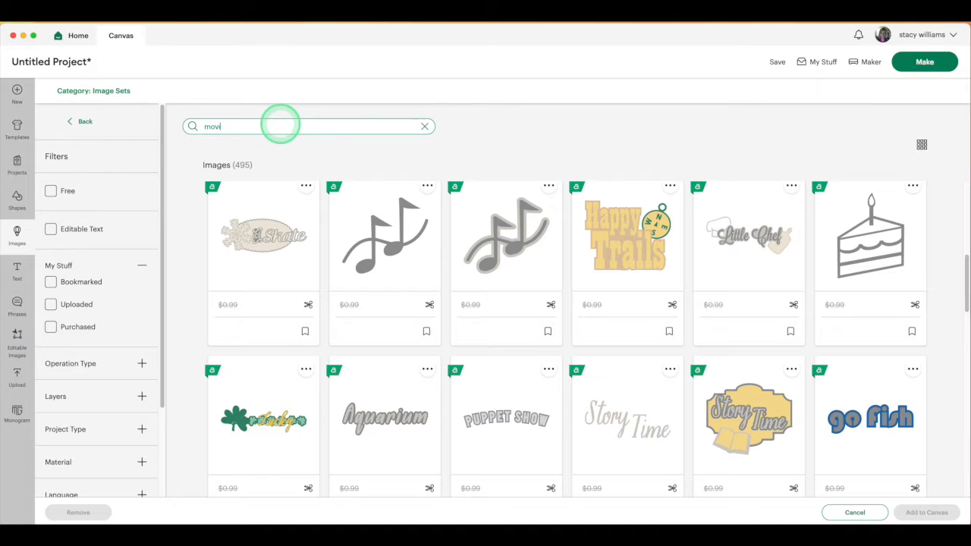
pyautogui.press('Return')
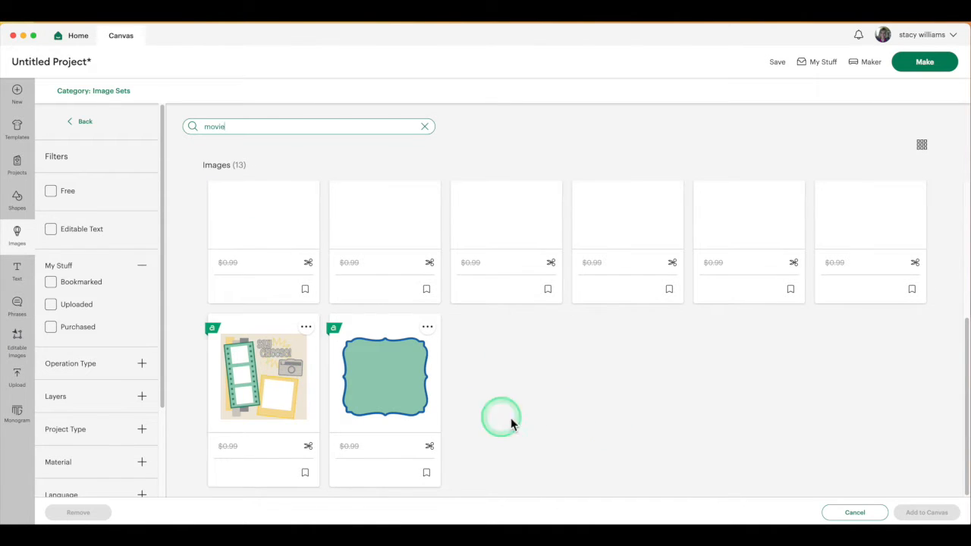
pyautogui.scroll(2, 543, 406)
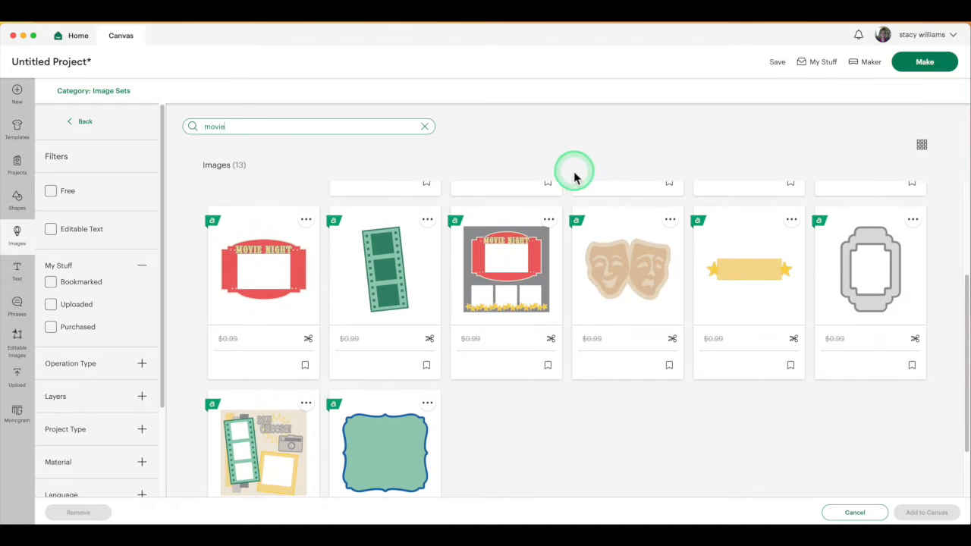
pyautogui.click(518, 286)
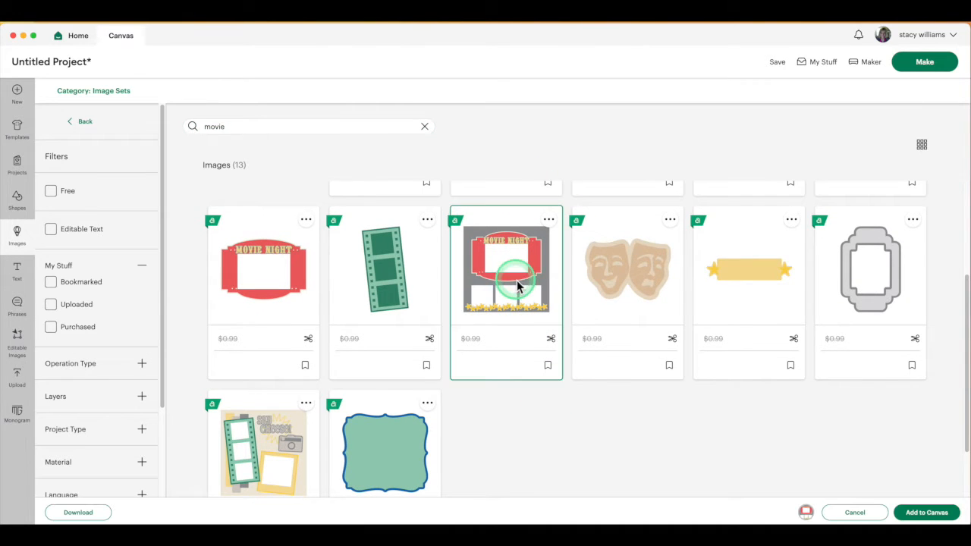
pyautogui.scroll(3, 514, 288)
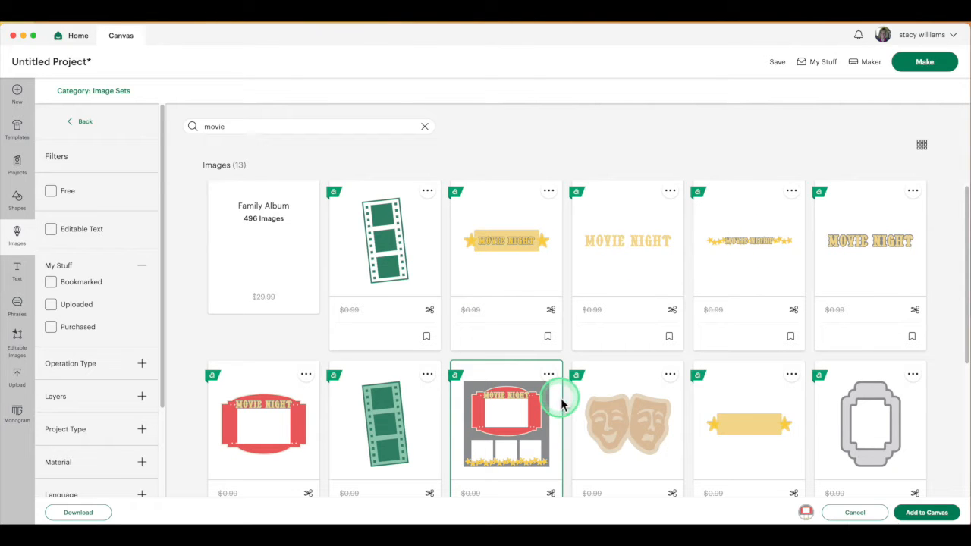
pyautogui.click(928, 513)
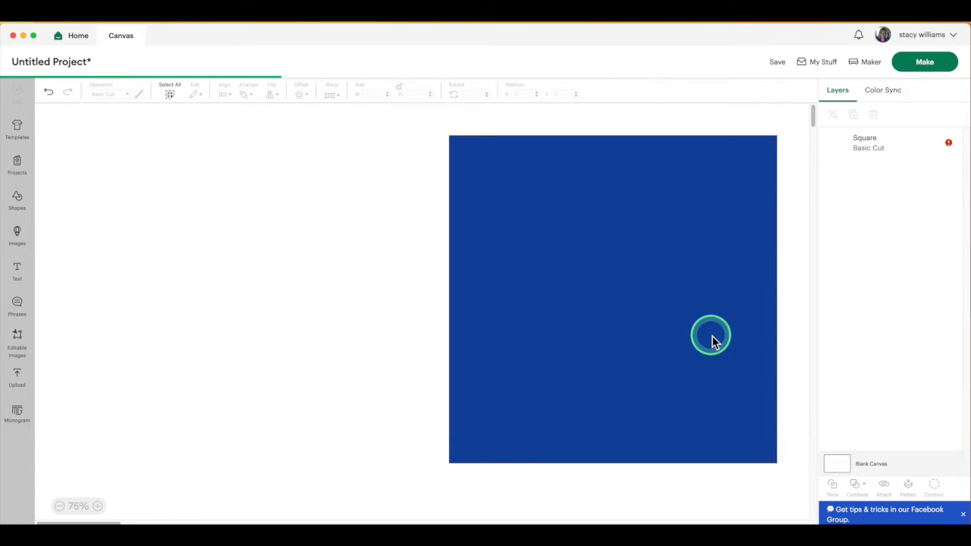
# - Position the Movie Night layout beside the blue square and ungroup its layers
pyautogui.moveTo(253, 164); pyautogui.dragTo(281, 191)
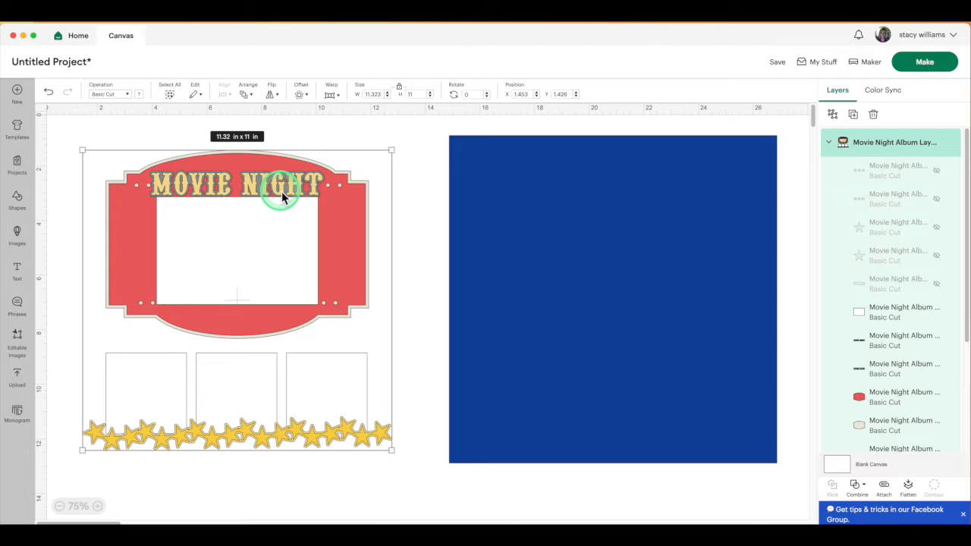
pyautogui.rightClick(281, 191)
pyautogui.click(297, 173)
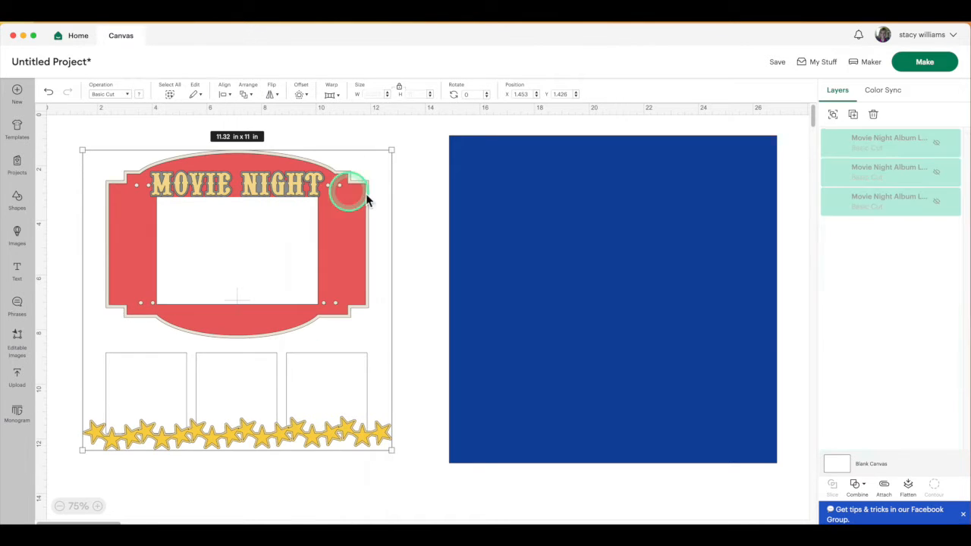
# - Take the Movie Night title layers off the sign and move the white photo rectangle onto the blue square
pyautogui.moveTo(276, 188); pyautogui.dragTo(555, 286)
pyautogui.moveTo(276, 181); pyautogui.dragTo(549, 261)
pyautogui.moveTo(273, 249); pyautogui.dragTo(574, 251)
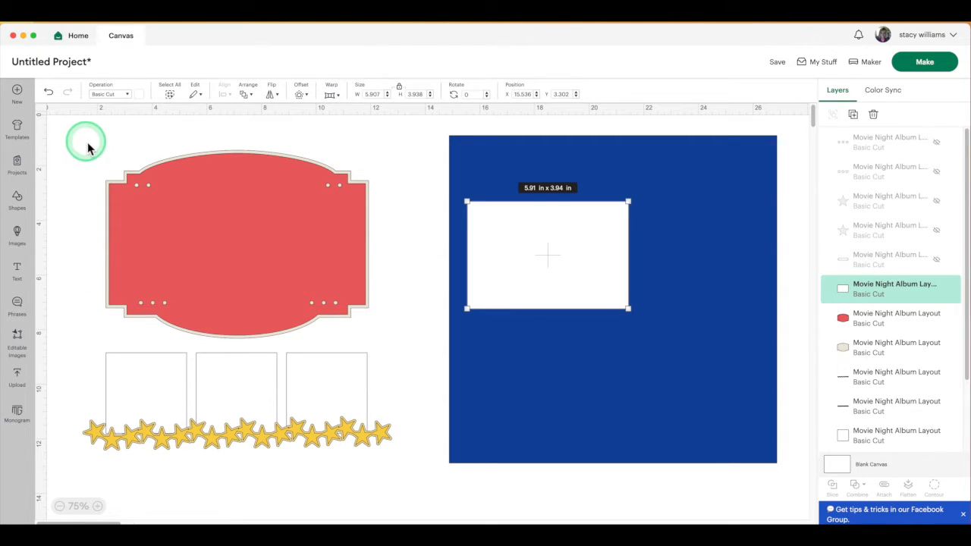
# - Group the red sign shape with its cream backing and move the group over the lower part of the blue square
pyautogui.moveTo(87, 141); pyautogui.dragTo(395, 341)
pyautogui.rightClick(301, 272)
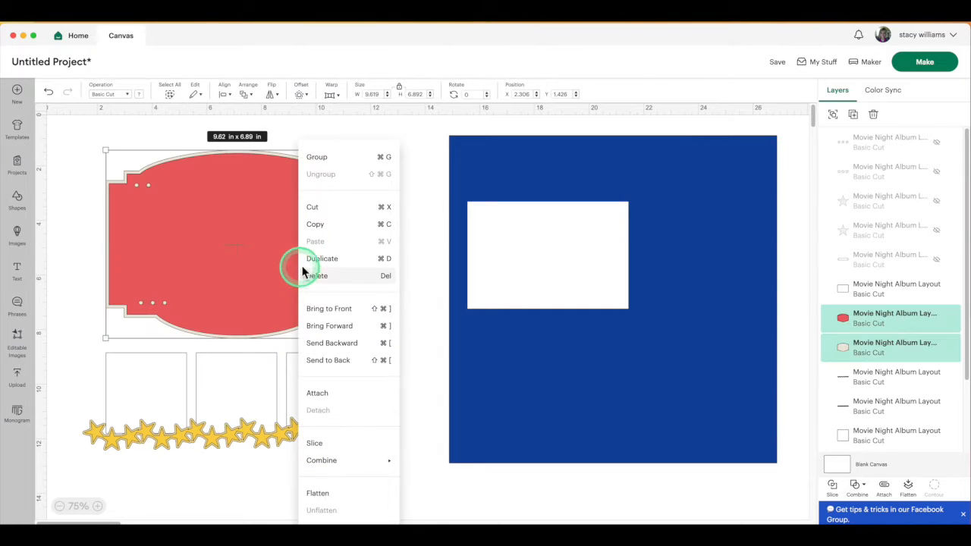
pyautogui.click(327, 159)
pyautogui.moveTo(260, 231); pyautogui.dragTo(569, 349)
pyautogui.click(232, 271)
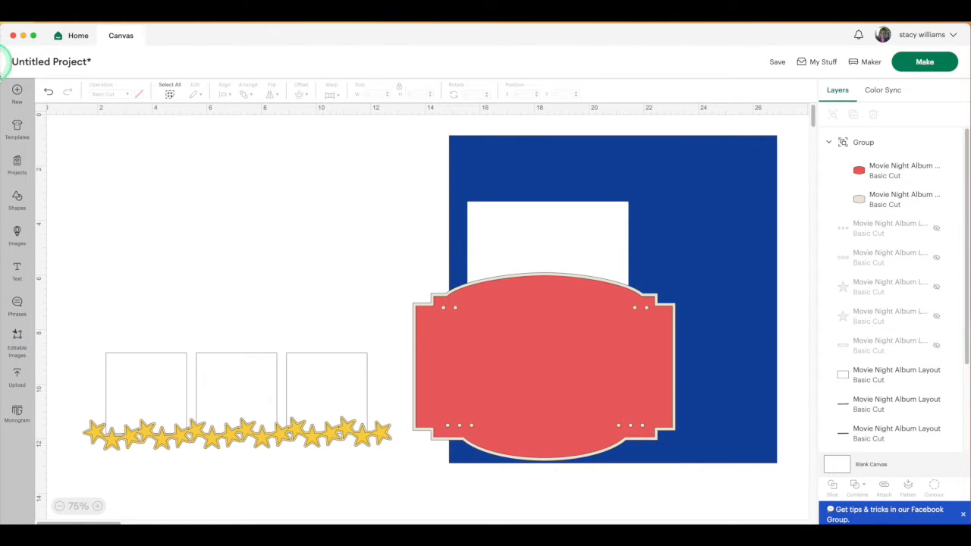
# - Add two separate text objects reading "2024" and "of" to the canvas
pyautogui.click(18, 271)
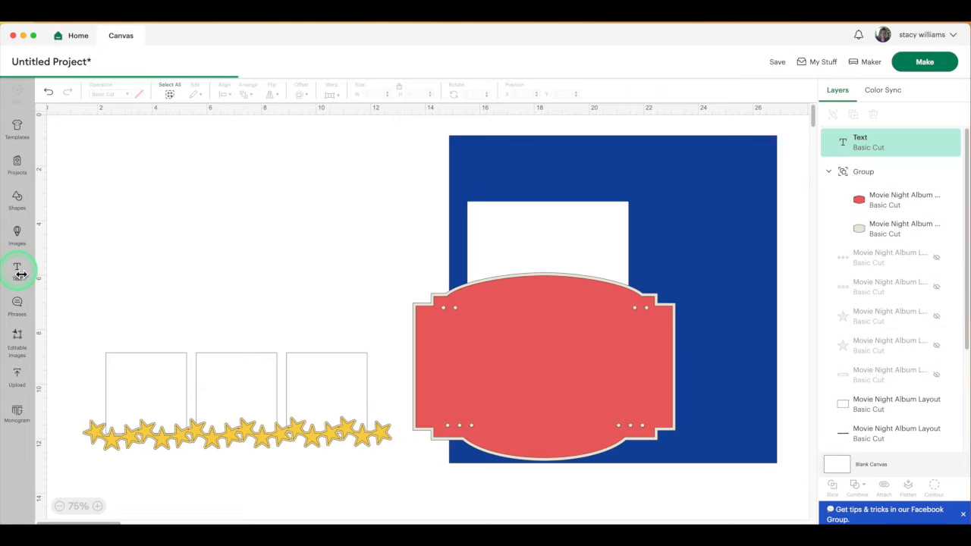
pyautogui.write('2024')
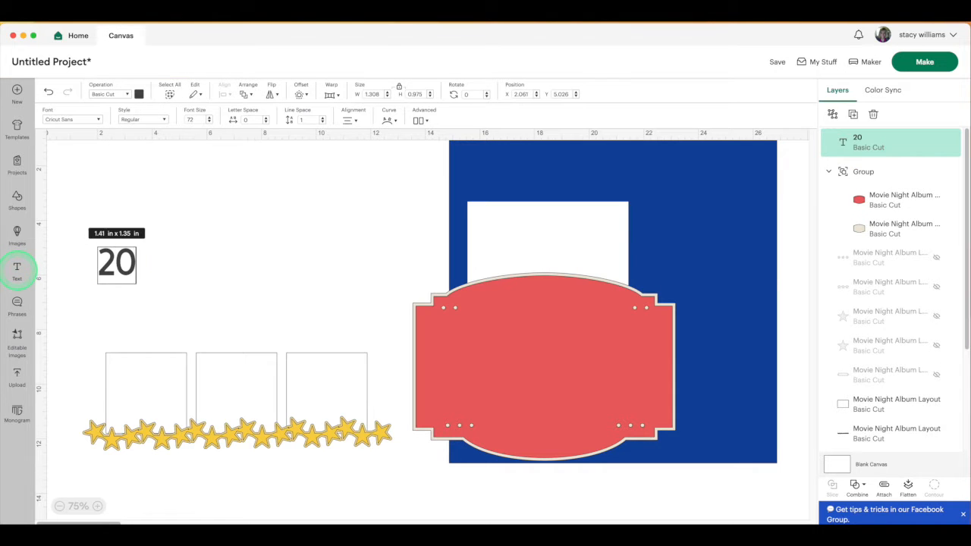
pyautogui.click(250, 229)
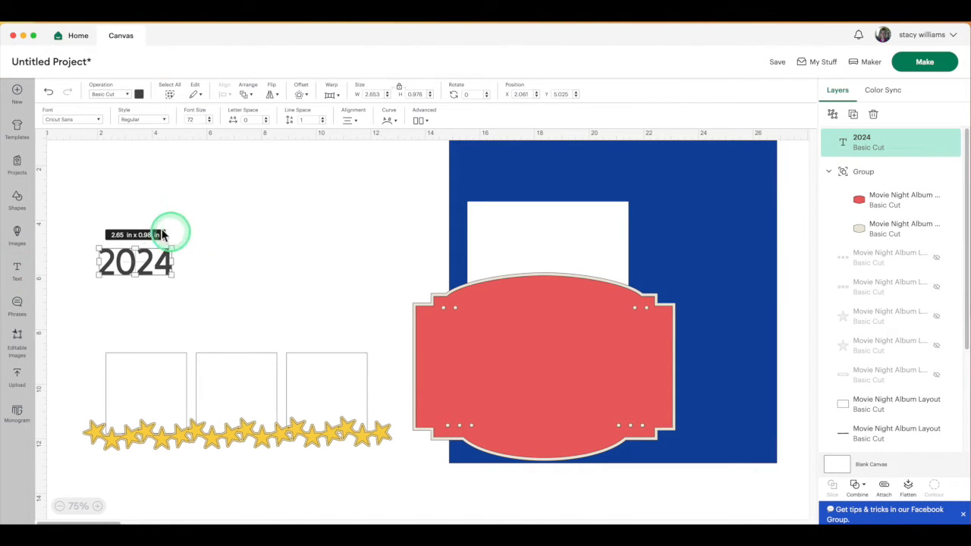
pyautogui.click(18, 271)
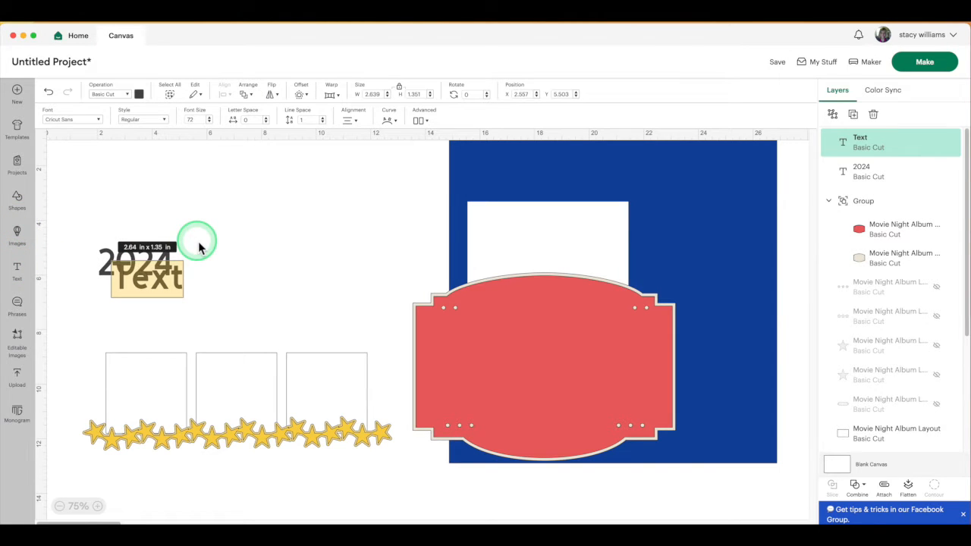
pyautogui.write('of')
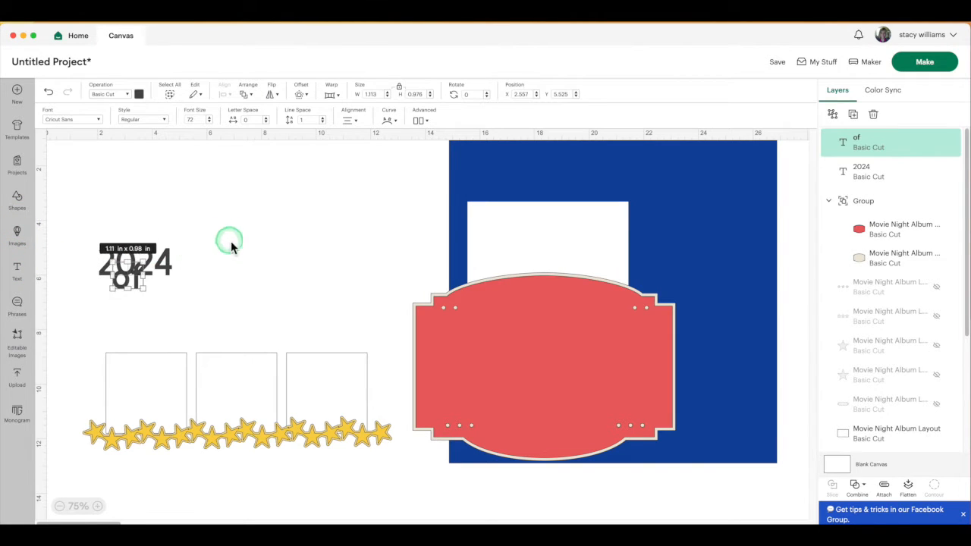
pyautogui.click(230, 243)
# - Enlarge "2024" to about 3.51 × 1.29 in, enlarge "of", and place both words just above the three photo boxes
pyautogui.moveTo(165, 260); pyautogui.dragTo(274, 279)
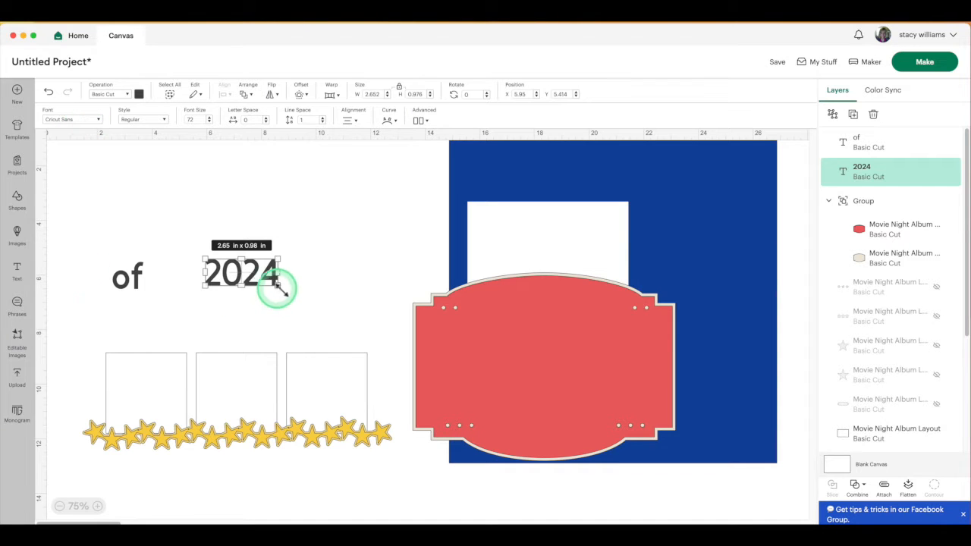
pyautogui.moveTo(279, 285); pyautogui.dragTo(302, 296)
pyautogui.click(134, 277)
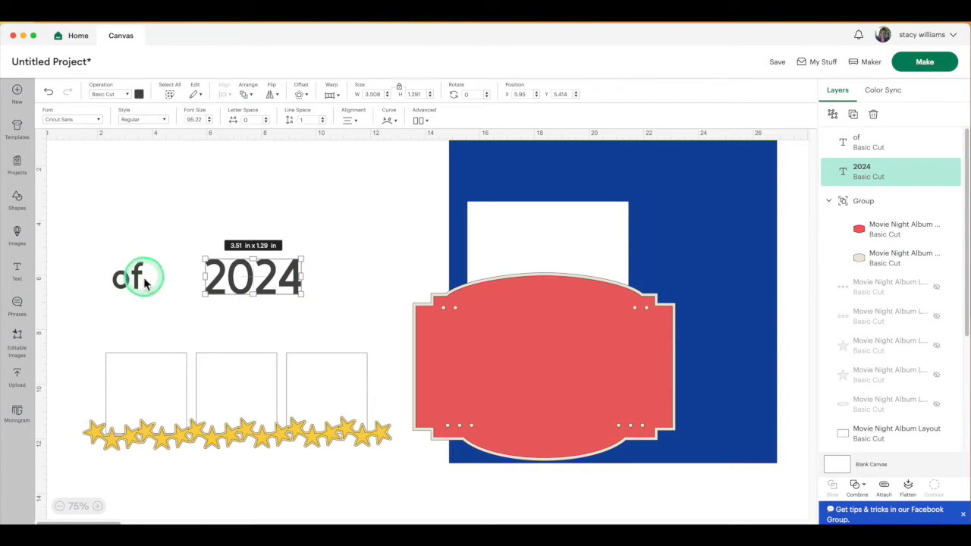
pyautogui.moveTo(144, 289); pyautogui.dragTo(99, 323)
pyautogui.click(148, 232)
pyautogui.moveTo(253, 279); pyautogui.dragTo(202, 325)
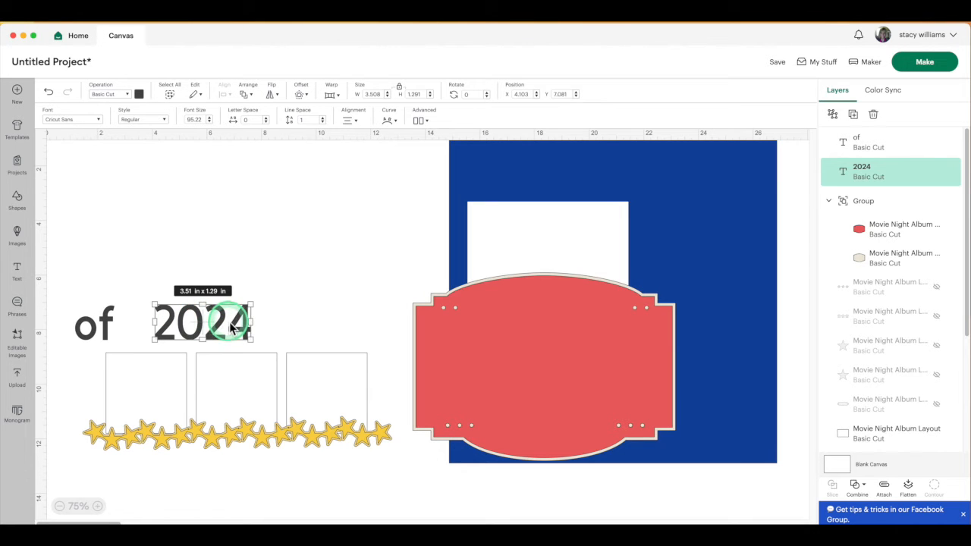
# - Create a 0.139 in welded offset with rounded corners around the "2024" text
pyautogui.click(304, 96)
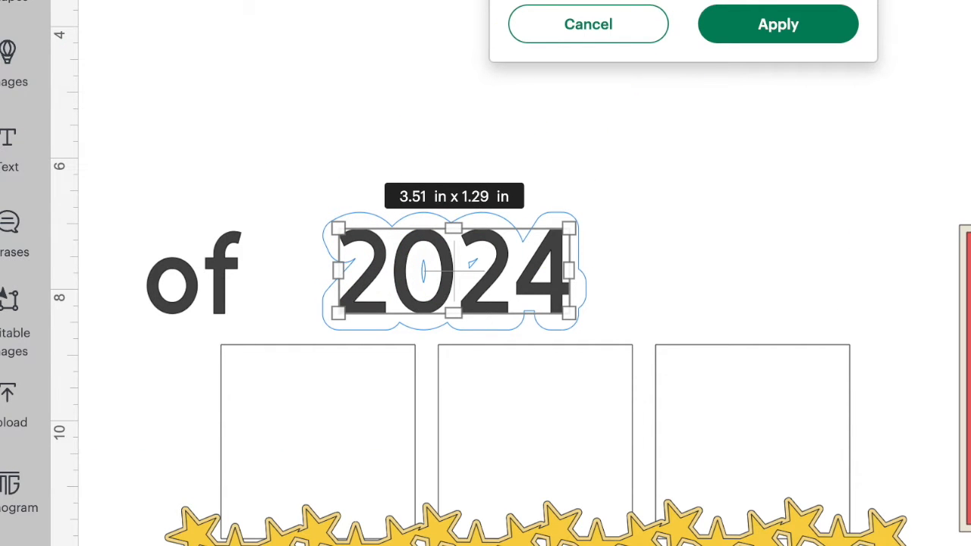
pyautogui.moveTo(658, 0); pyautogui.dragTo(665, 0)
pyautogui.moveTo(316, 145); pyautogui.dragTo(307, 151)
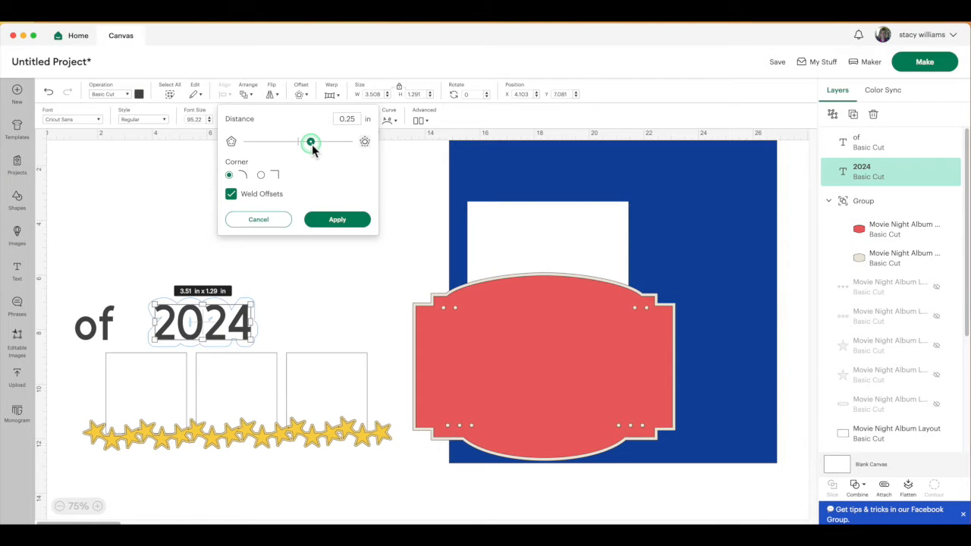
pyautogui.click(351, 227)
pyautogui.click(351, 226)
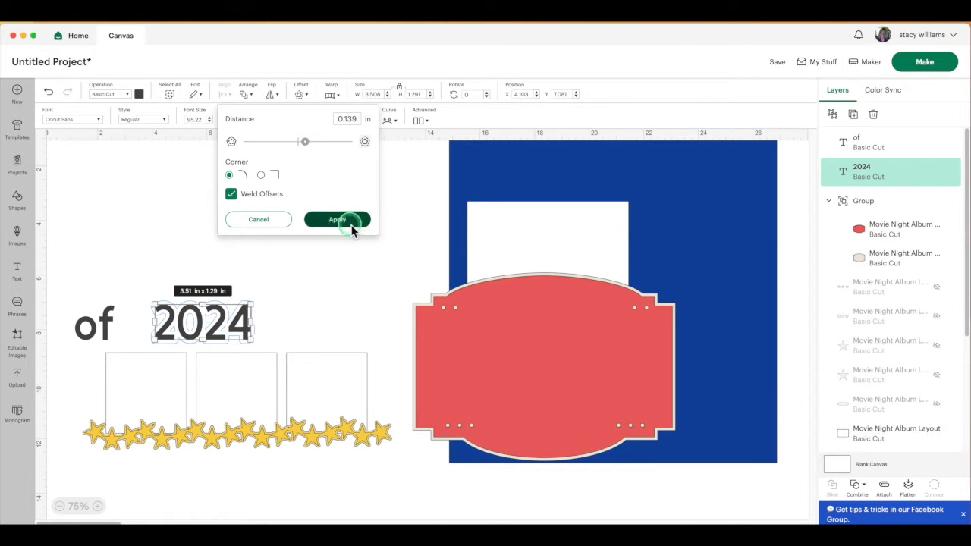
# - Move the "2024" offset to the empty canvas above the text and hide all its inner contours
pyautogui.moveTo(248, 309); pyautogui.dragTo(324, 235)
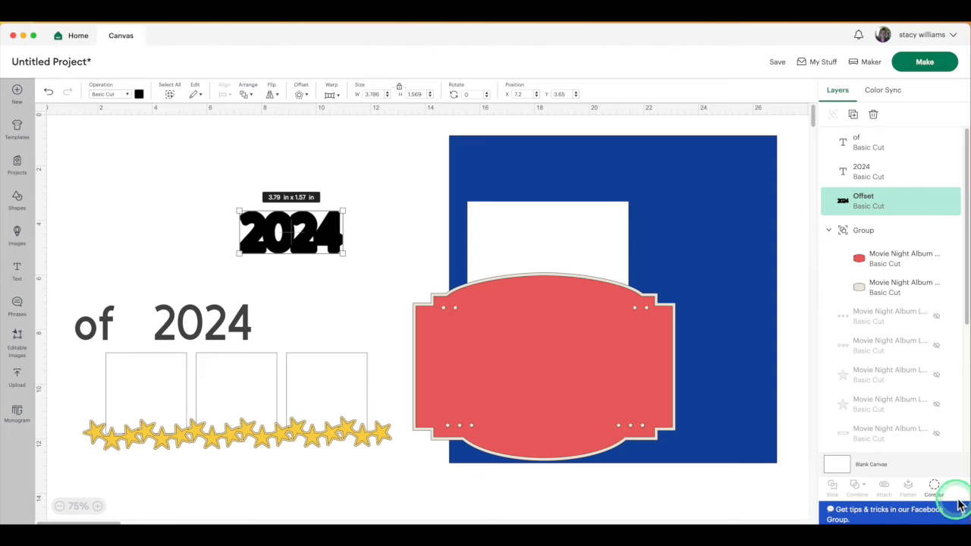
pyautogui.click(935, 487)
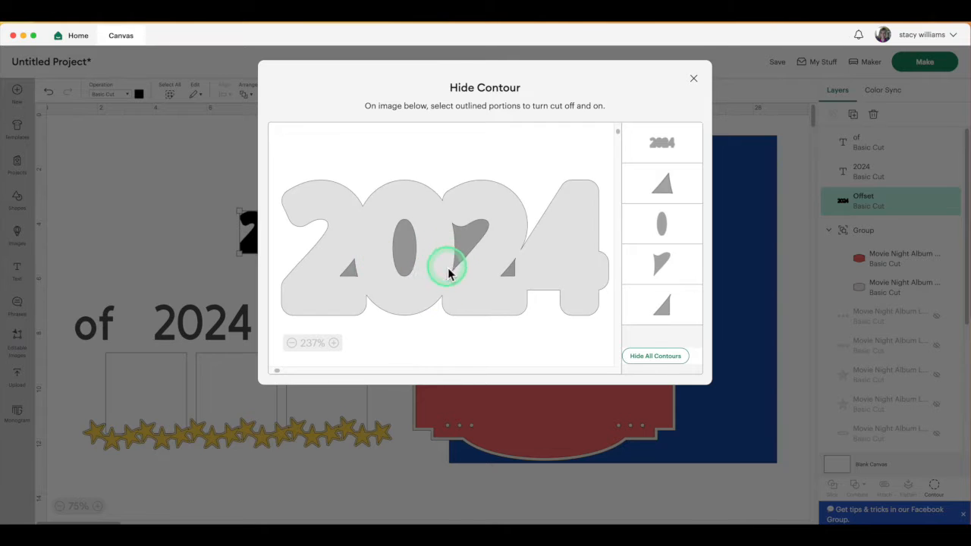
pyautogui.click(652, 357)
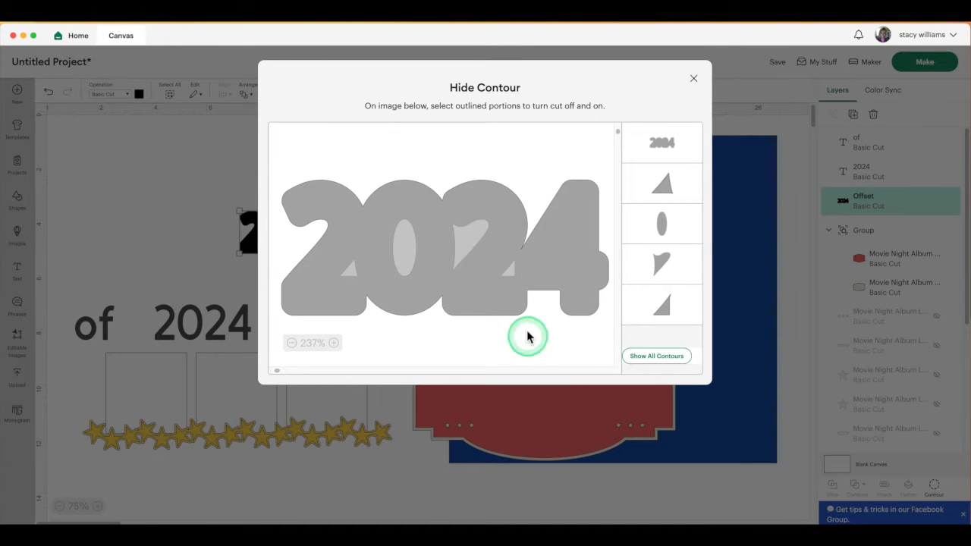
pyautogui.click(691, 78)
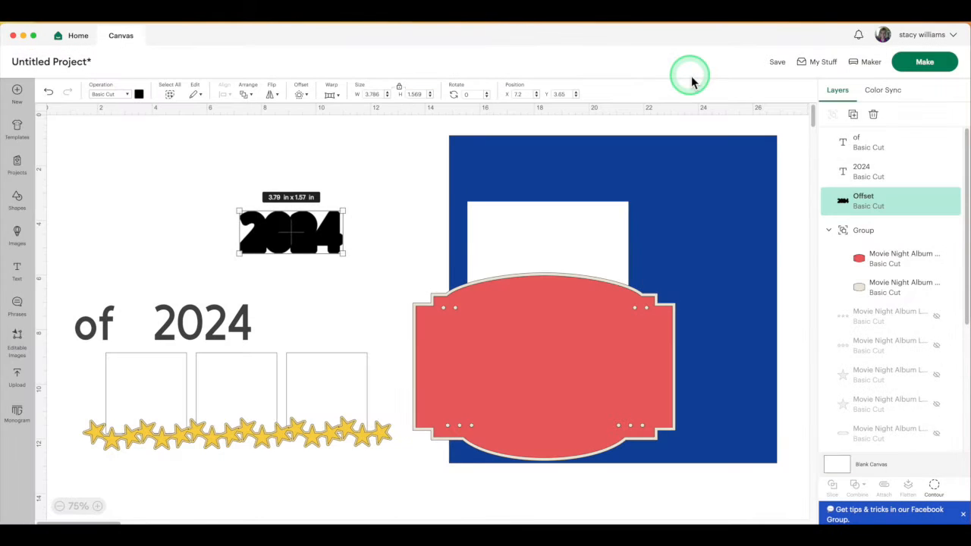
# - Create a 0.139 in offset of "of", move it above the word, and hide its inner contour
pyautogui.click(100, 326)
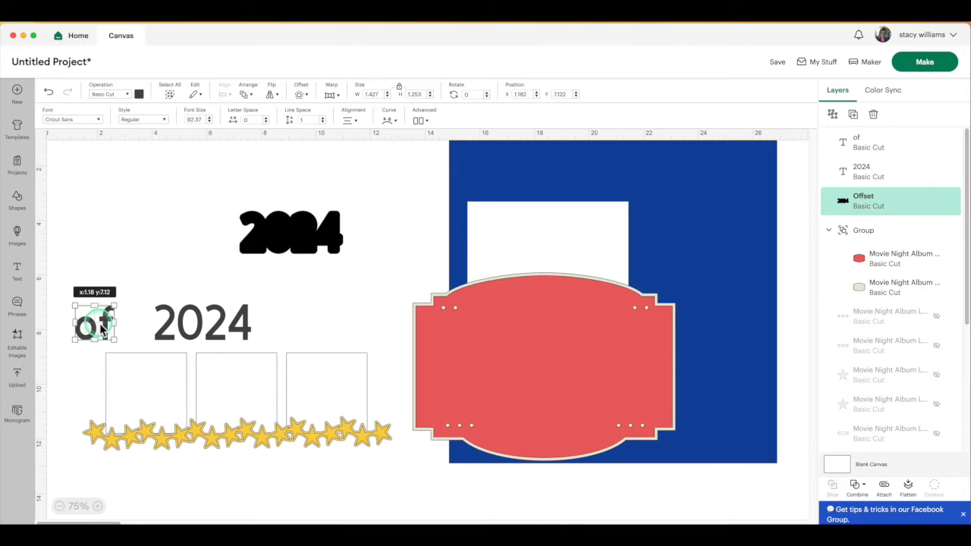
pyautogui.click(300, 94)
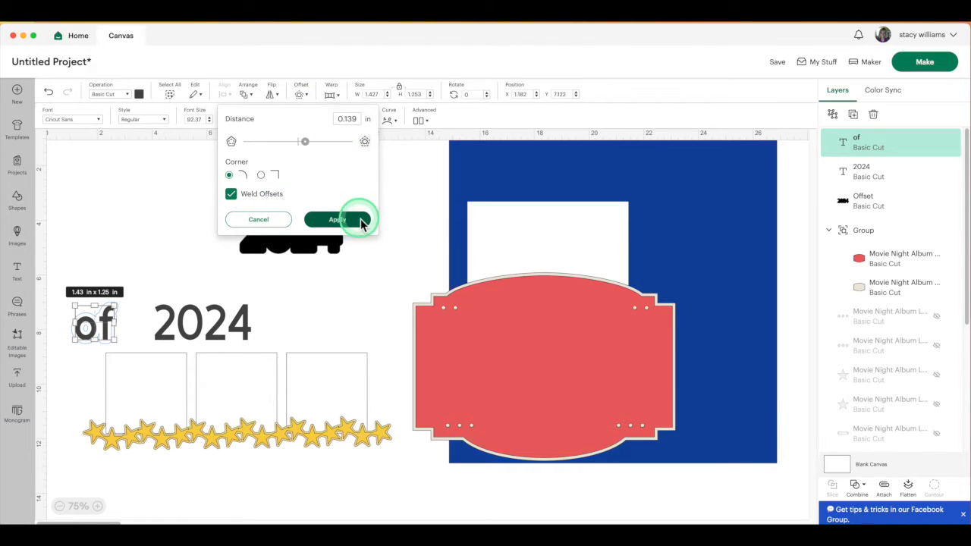
pyautogui.click(337, 219)
pyautogui.moveTo(102, 334); pyautogui.dragTo(144, 262)
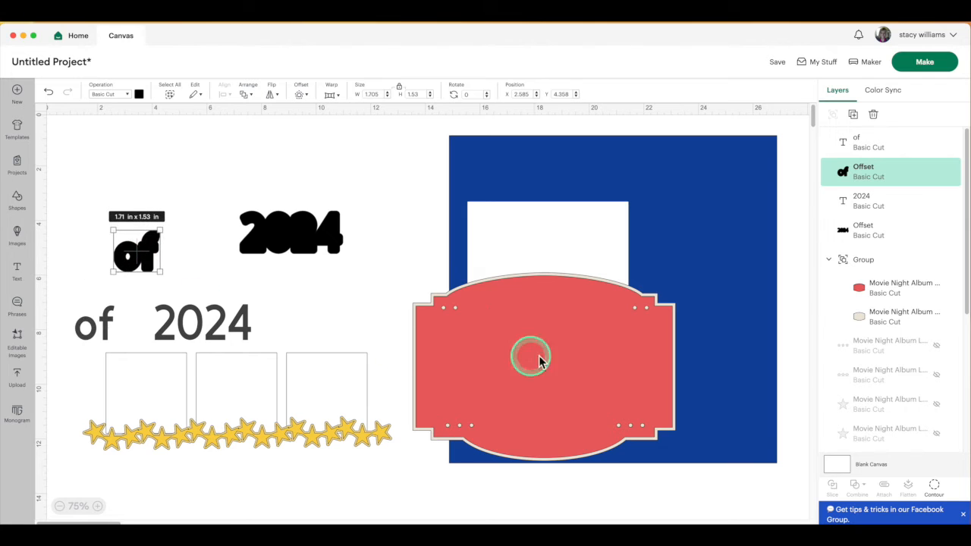
pyautogui.click(934, 488)
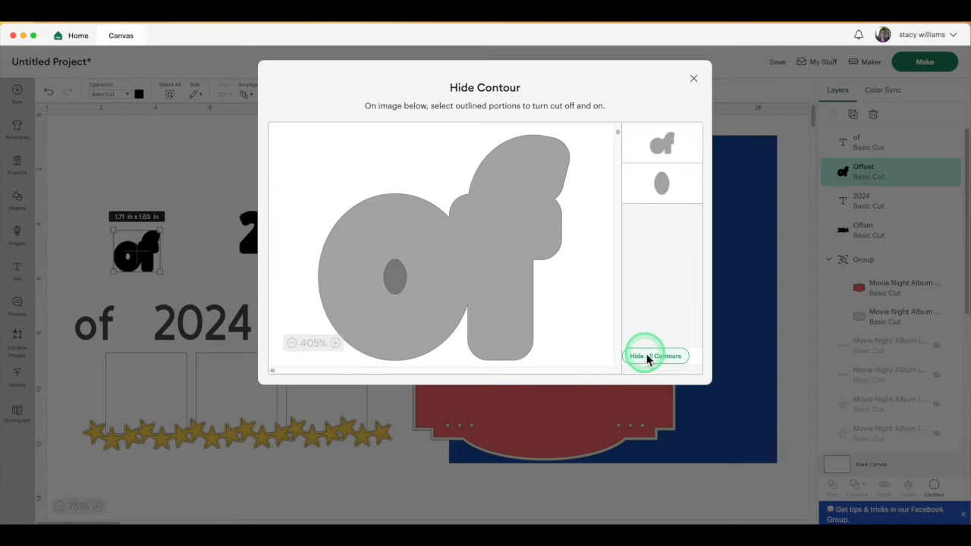
pyautogui.click(694, 79)
# - Bring the "2024" offset closer to the "of" offset and colour both offsets white
pyautogui.moveTo(292, 241); pyautogui.dragTo(248, 256)
pyautogui.click(179, 239)
pyautogui.moveTo(178, 239); pyautogui.dragTo(318, 281)
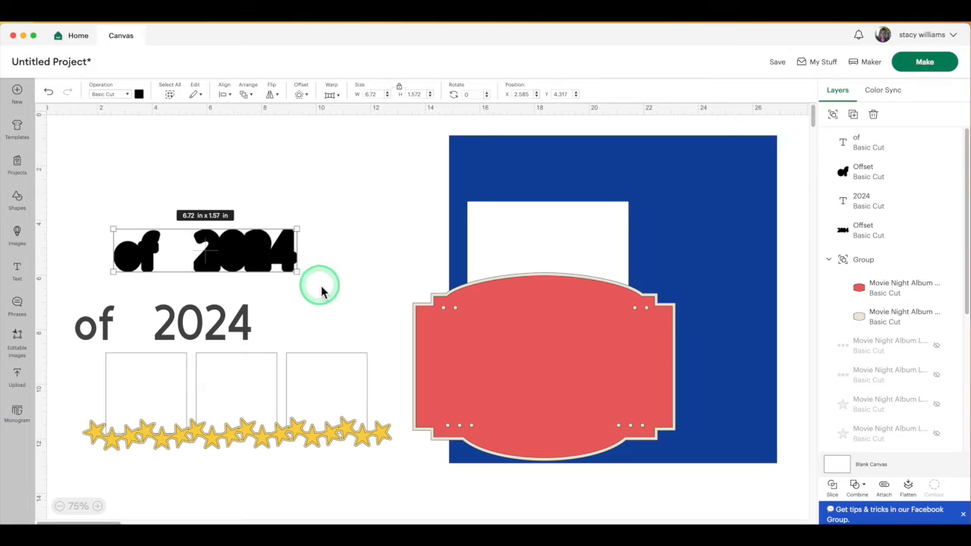
pyautogui.click(141, 96)
pyautogui.click(161, 138)
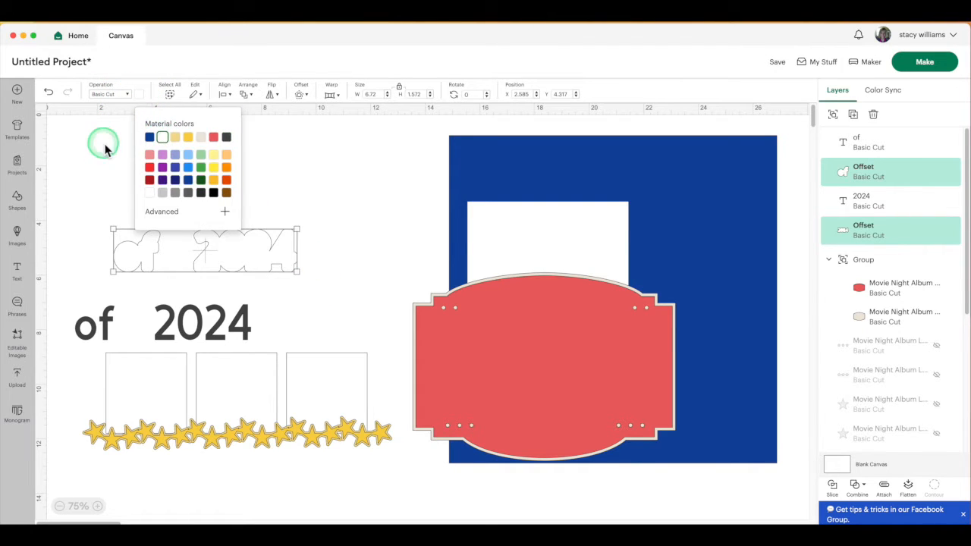
pyautogui.click(104, 145)
# - Place "2024" and "of" on their white offsets and group each word with its offset
pyautogui.moveTo(194, 325); pyautogui.dragTo(249, 254)
pyautogui.moveTo(112, 328); pyautogui.dragTo(151, 257)
pyautogui.moveTo(181, 210); pyautogui.dragTo(316, 281)
pyautogui.rightClick(278, 249)
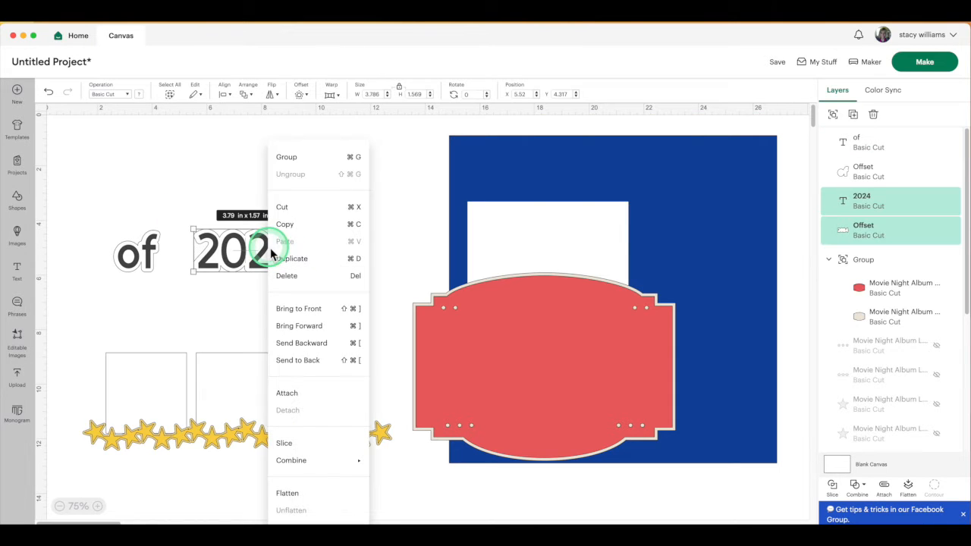
pyautogui.click(293, 164)
pyautogui.moveTo(90, 211); pyautogui.dragTo(171, 291)
pyautogui.rightClick(147, 259)
pyautogui.click(163, 168)
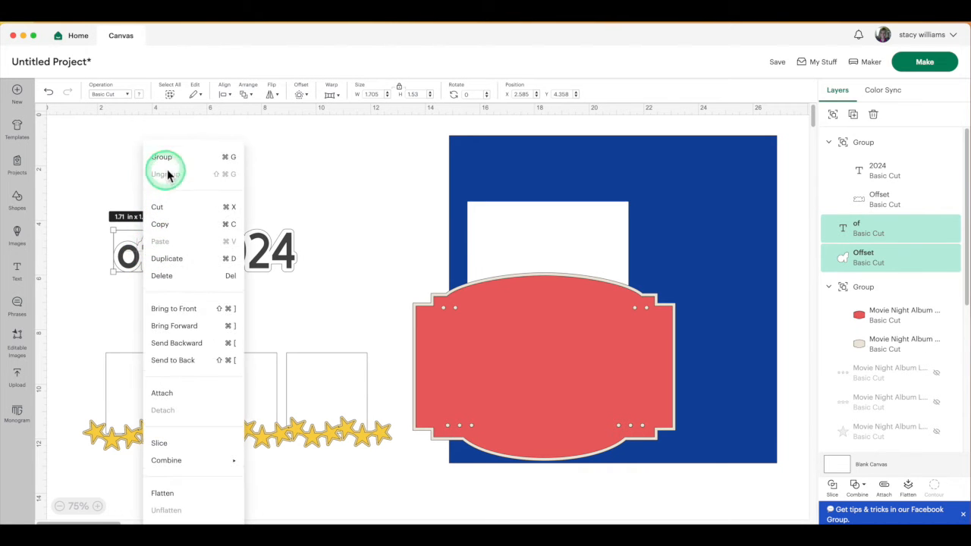
# - Move both word groups off to the side, then move the blue square and red sign over to the photo boxes and star border
pyautogui.moveTo(136, 273); pyautogui.dragTo(524, 269)
pyautogui.moveTo(280, 254); pyautogui.dragTo(526, 350)
pyautogui.moveTo(679, 223); pyautogui.dragTo(316, 210)
pyautogui.moveTo(605, 317); pyautogui.dragTo(346, 275)
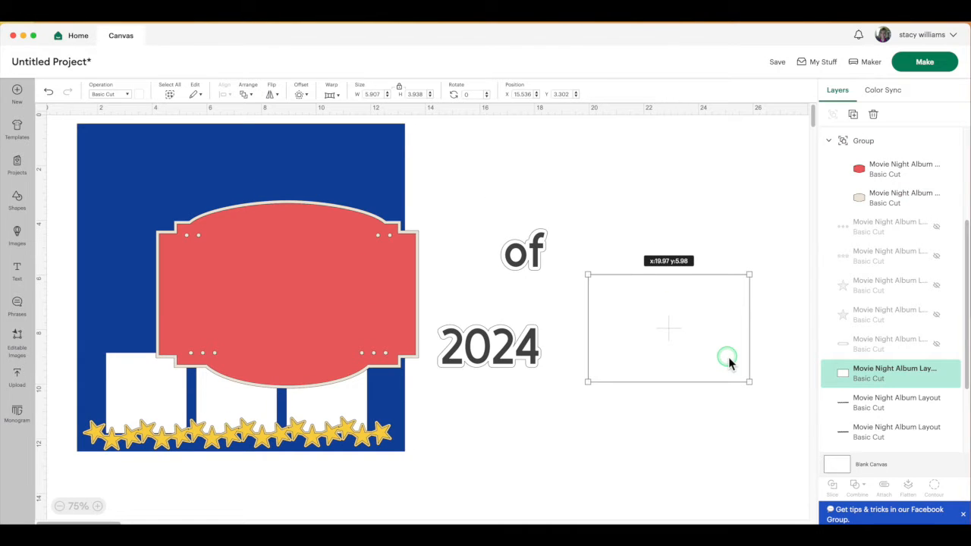
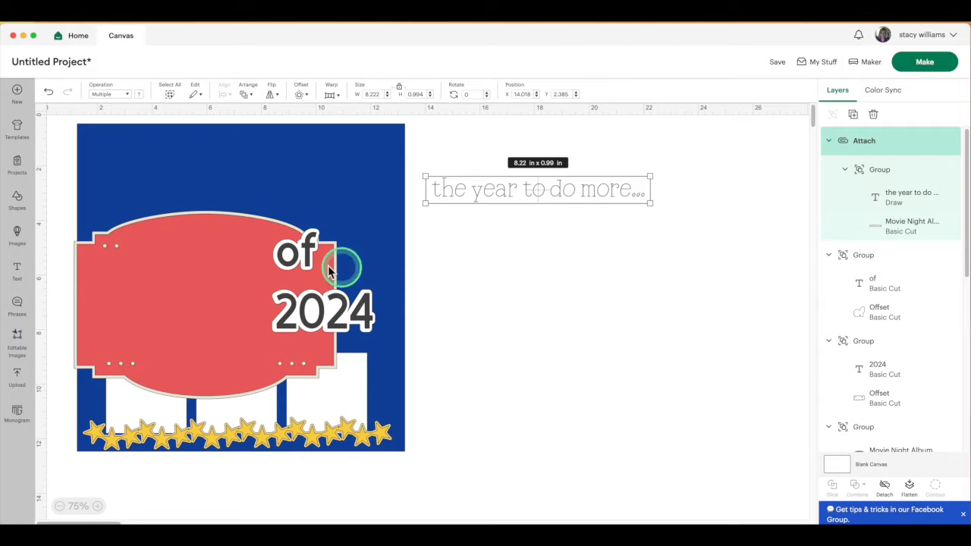
# - Centre the red sign on the upper blue square and stack "2024", the "the year to do more..." strip and "of" on it
pyautogui.moveTo(195, 281); pyautogui.dragTo(229, 207)
pyautogui.click(533, 284)
pyautogui.moveTo(350, 314); pyautogui.dragTo(262, 174)
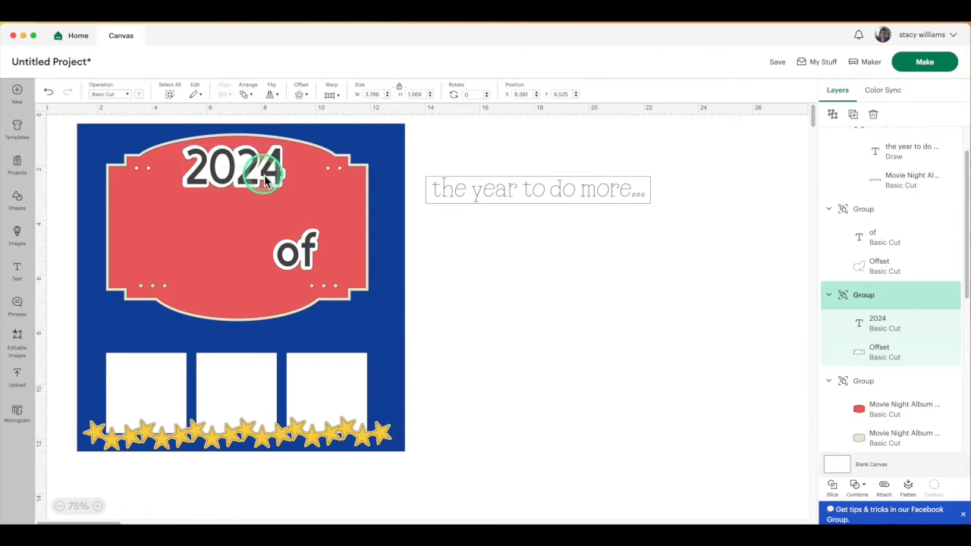
pyautogui.moveTo(576, 201); pyautogui.dragTo(271, 210)
pyautogui.moveTo(288, 249); pyautogui.dragTo(235, 259)
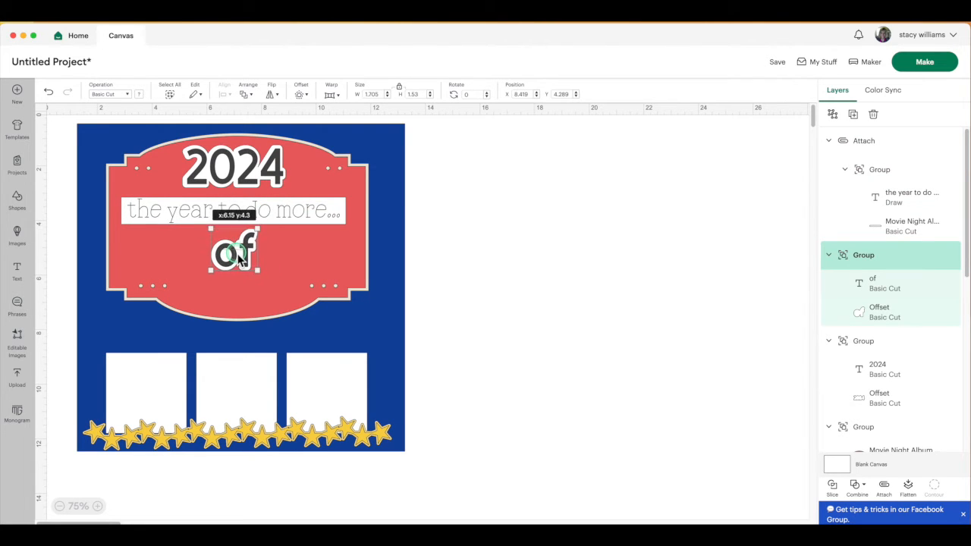
# - Unlock the red sign group's proportions and reduce only its height so it ends just below "of"
pyautogui.click(252, 305)
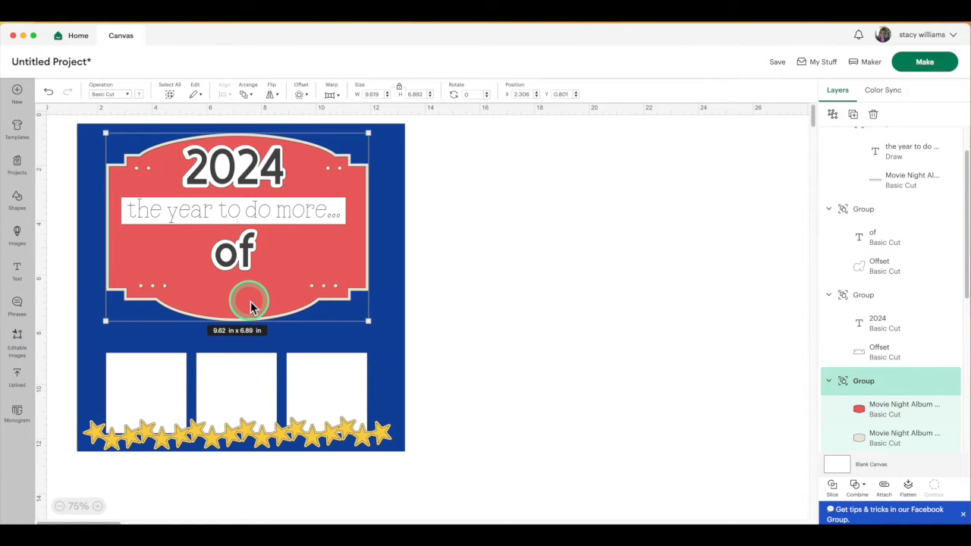
pyautogui.click(400, 88)
pyautogui.moveTo(367, 321); pyautogui.dragTo(367, 281)
pyautogui.click(556, 292)
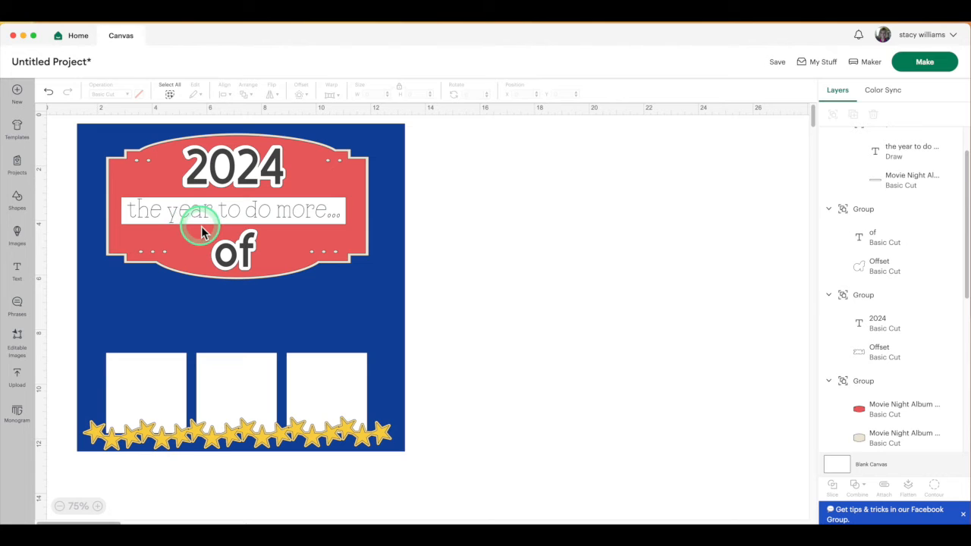
# - Delete the first two of the three white photo boxes, keeping the one farthest right on the blue square
pyautogui.click(167, 382)
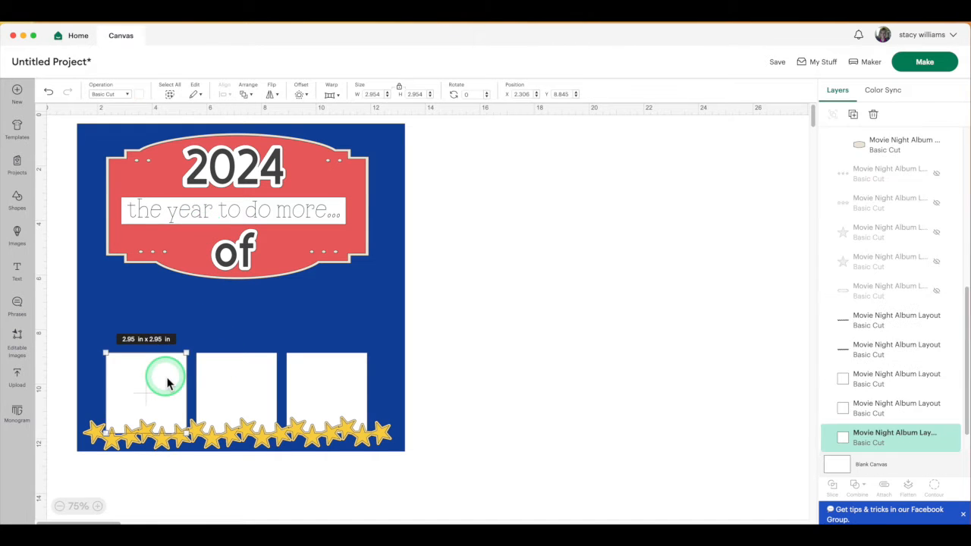
pyautogui.press('Delete')
pyautogui.click(241, 389)
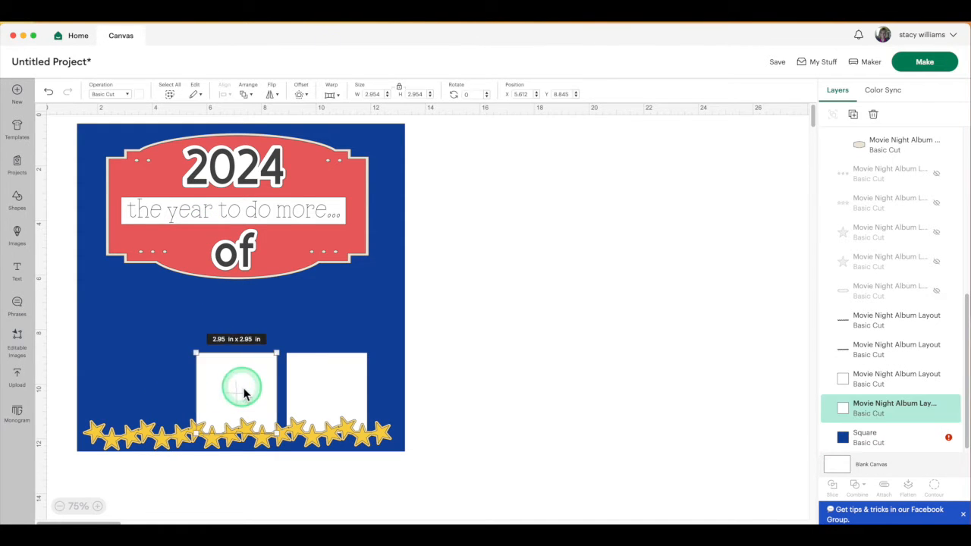
pyautogui.press('Delete')
# - Resize the remaining photo box to 2.25 × 2.25 in and place it below the sign's lower left corner
pyautogui.click(317, 393)
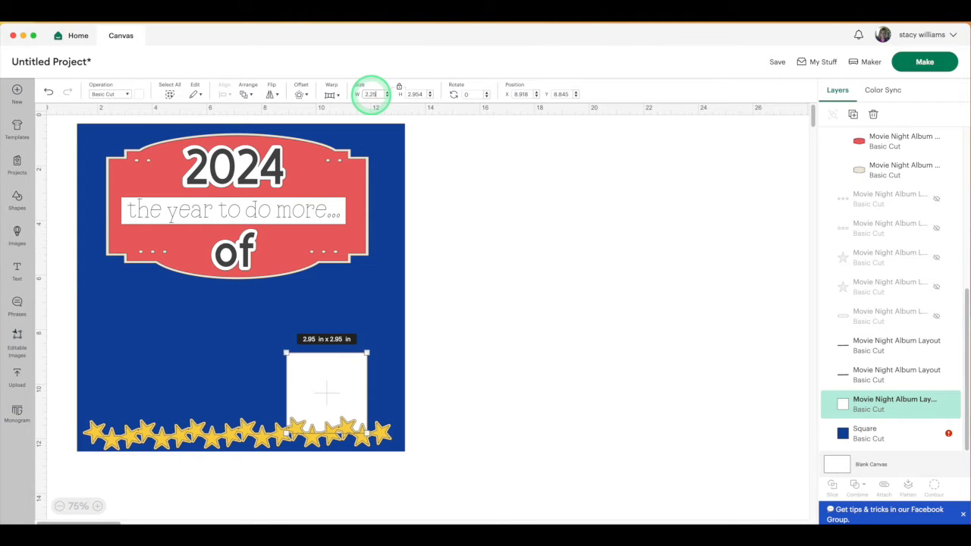
pyautogui.press('Return')
pyautogui.moveTo(310, 394); pyautogui.dragTo(131, 342)
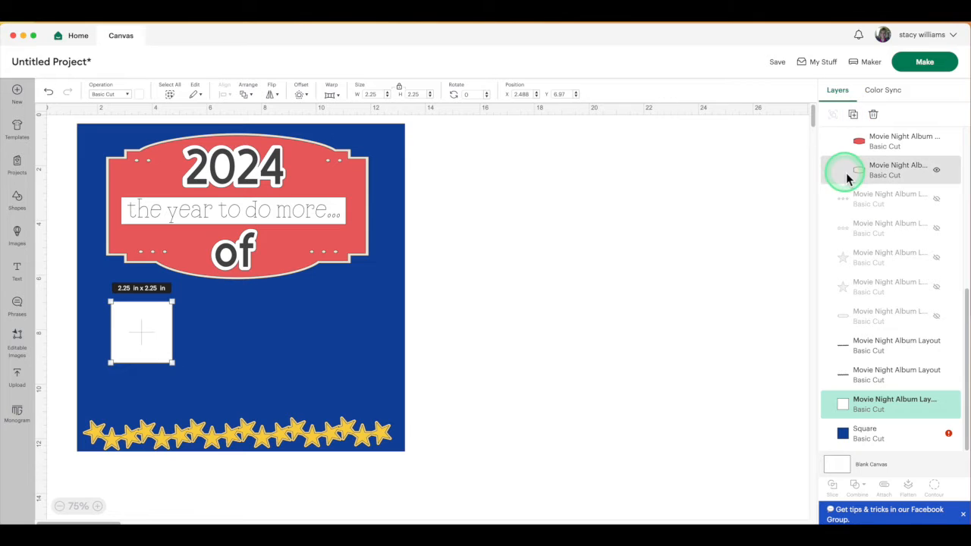
# - Duplicate the 2.25 in photo box seven times
pyautogui.click(852, 114)
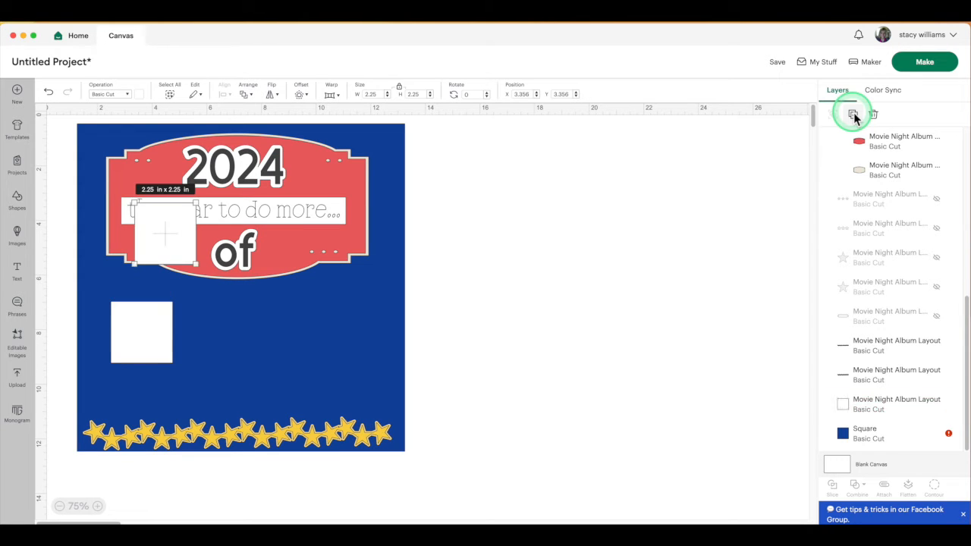
pyautogui.click(854, 114)
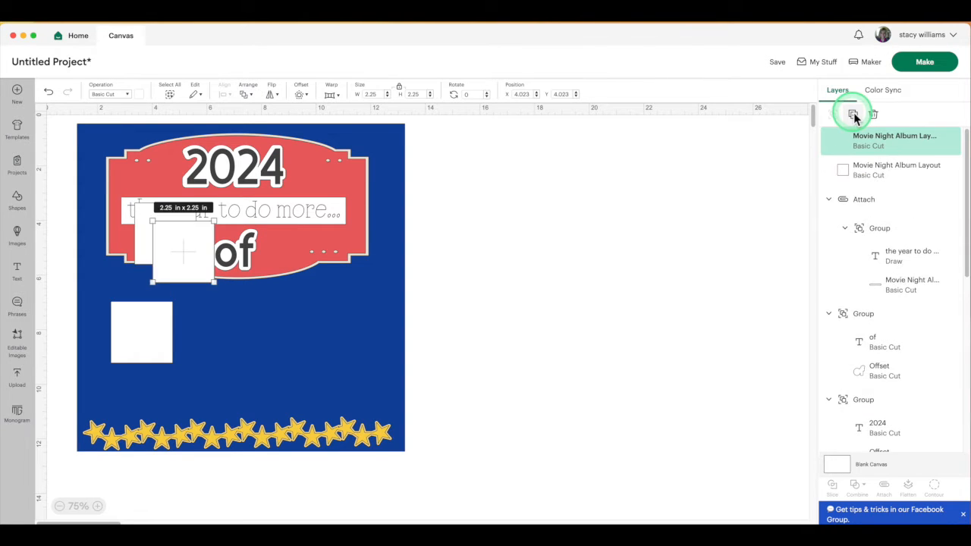
pyautogui.click(852, 115)
pyautogui.click(852, 114)
pyautogui.click(852, 115)
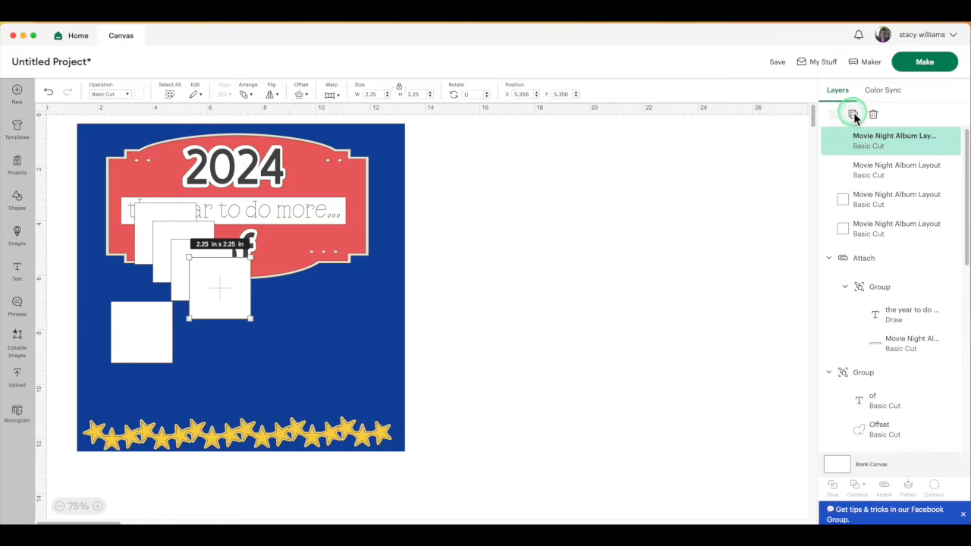
pyautogui.click(853, 115)
pyautogui.click(854, 114)
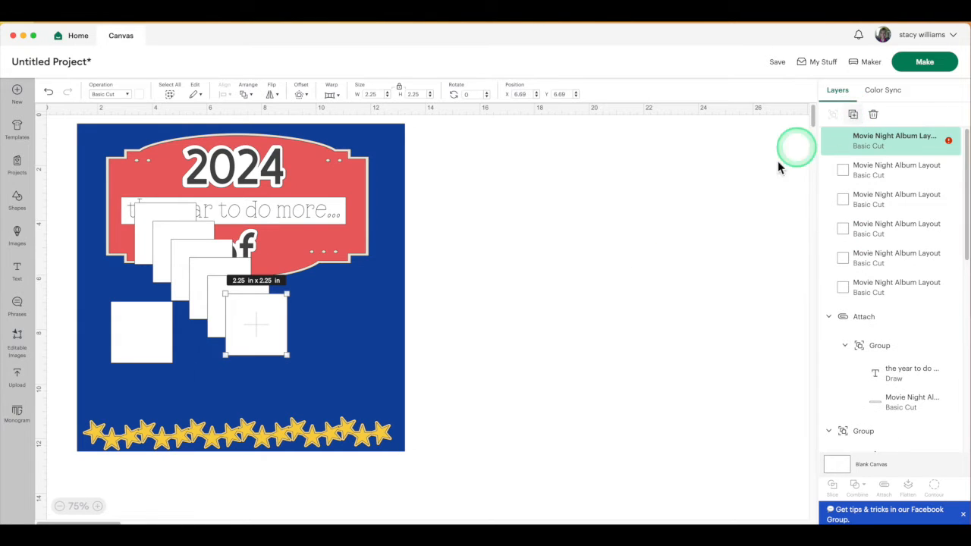
# - Arrange the copied photo boxes with the original in two rows of four on the lower part of the blue square
pyautogui.moveTo(269, 359); pyautogui.dragTo(137, 422)
pyautogui.moveTo(242, 329); pyautogui.dragTo(207, 409)
pyautogui.moveTo(243, 334); pyautogui.dragTo(295, 431)
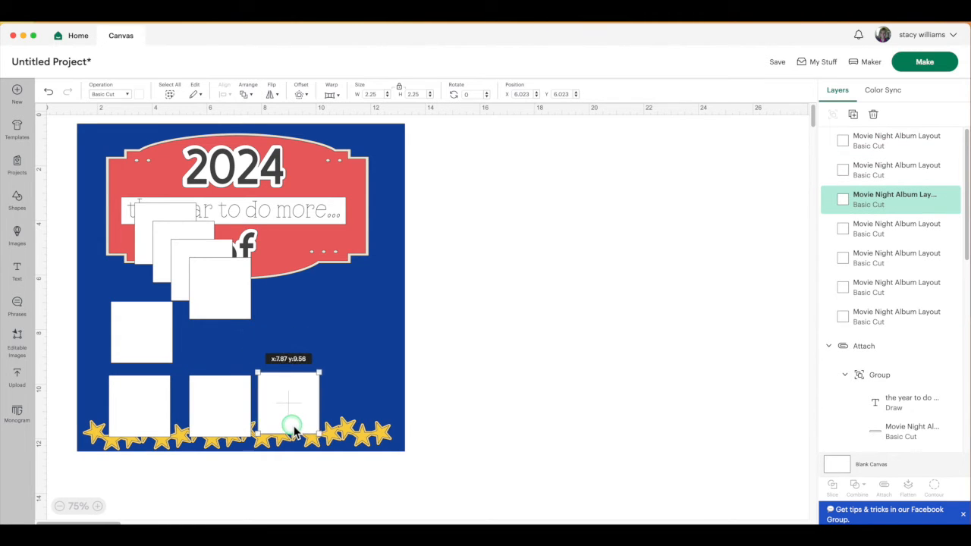
pyautogui.moveTo(223, 319); pyautogui.dragTo(380, 425)
pyautogui.moveTo(217, 299); pyautogui.dragTo(225, 353)
pyautogui.moveTo(182, 263); pyautogui.dragTo(295, 339)
pyautogui.moveTo(187, 245); pyautogui.dragTo(379, 345)
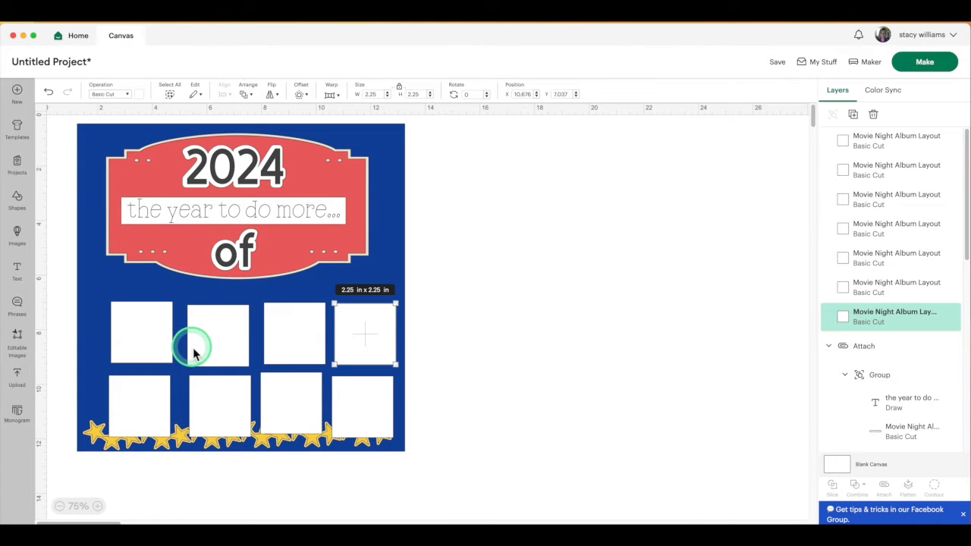
# - Insert a five-pointed star shape and pull the gold star strip off its backing to below the blue square
pyautogui.click(17, 199)
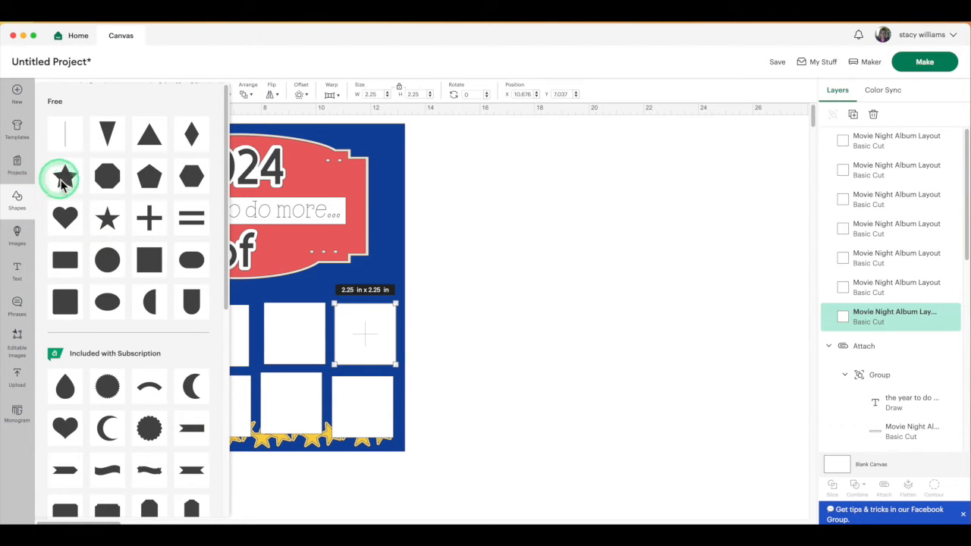
pyautogui.click(67, 179)
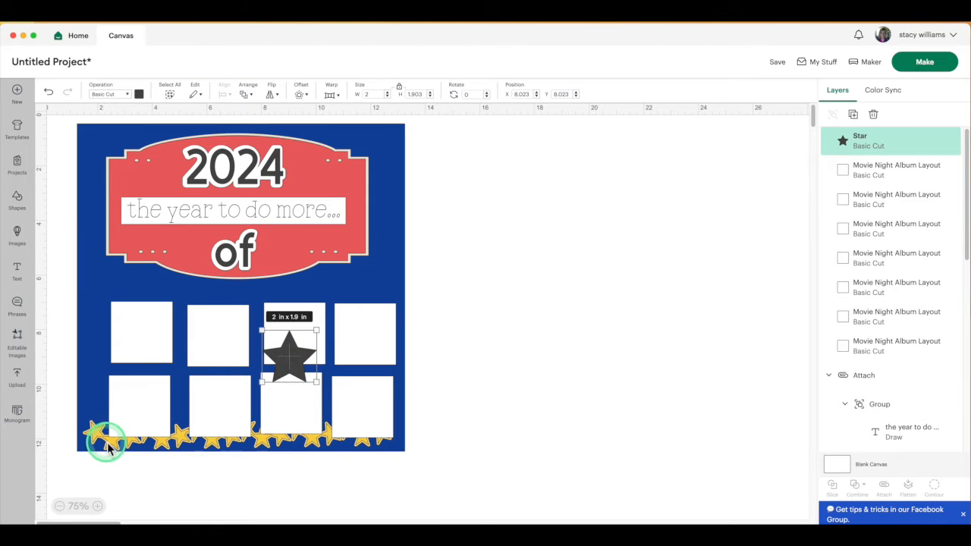
pyautogui.moveTo(178, 446); pyautogui.dragTo(217, 478)
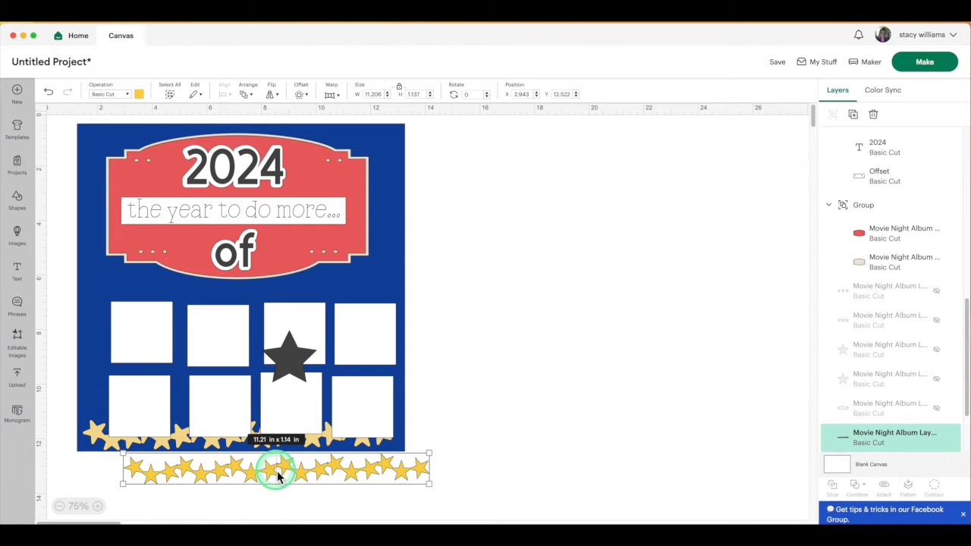
pyautogui.click(287, 361)
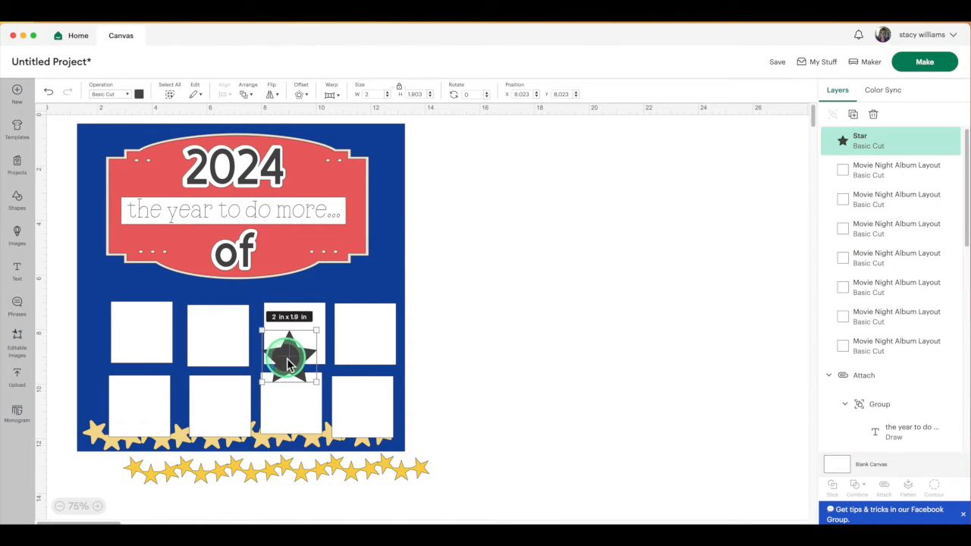
# - Recolor the star gold, shrink it to about 1.32 × 1.25 in and place it just left of the "2024" title
pyautogui.click(138, 94)
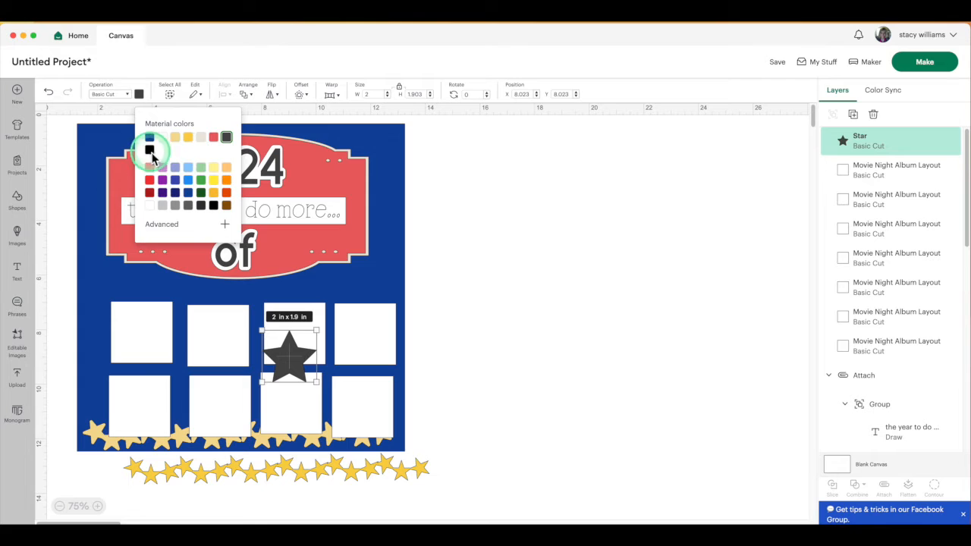
pyautogui.click(188, 137)
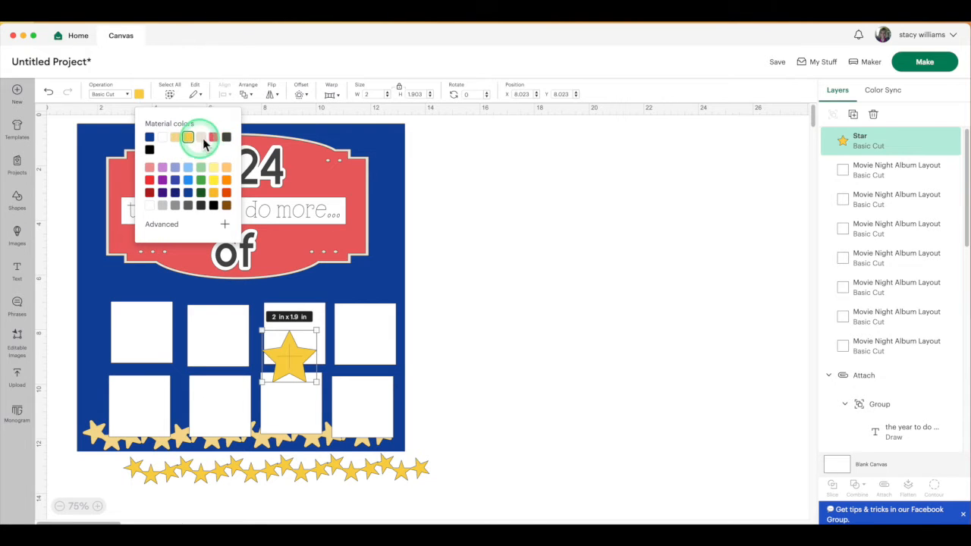
pyautogui.click(466, 271)
pyautogui.moveTo(281, 369); pyautogui.dragTo(181, 231)
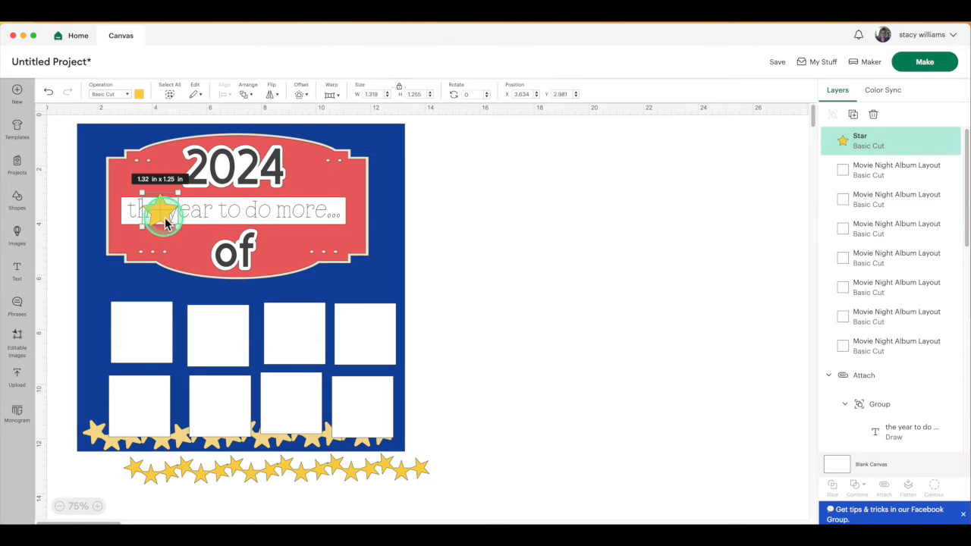
pyautogui.moveTo(168, 188); pyautogui.dragTo(164, 174)
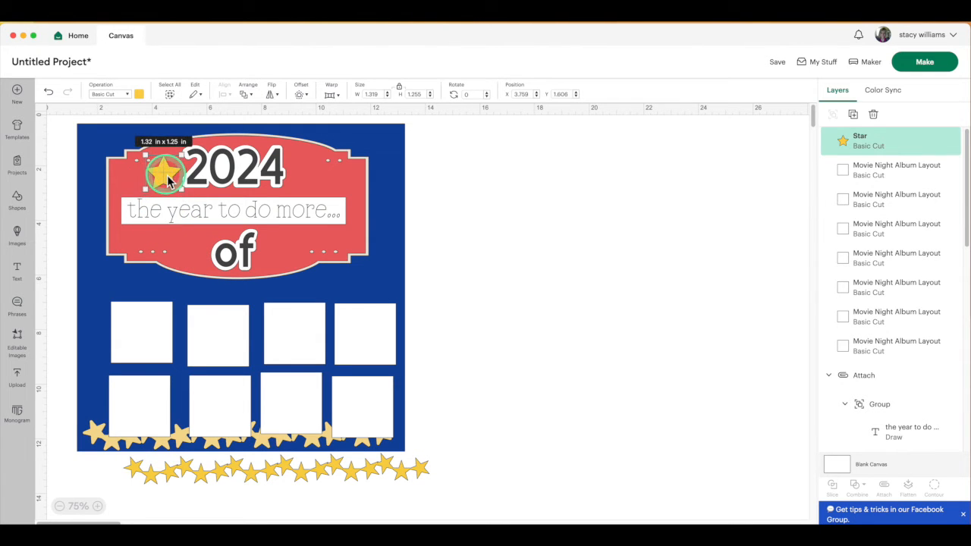
# - Place a duplicate of the gold star just right of "2024" and set the gold star strip back onto its backing
pyautogui.rightClick(163, 174)
pyautogui.click(189, 258)
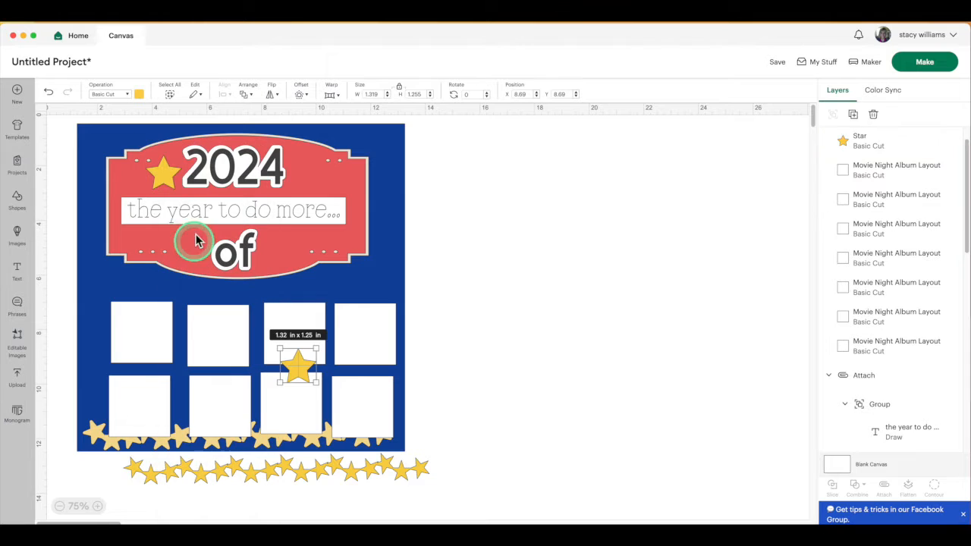
pyautogui.click(300, 365)
pyautogui.moveTo(306, 368); pyautogui.dragTo(298, 186)
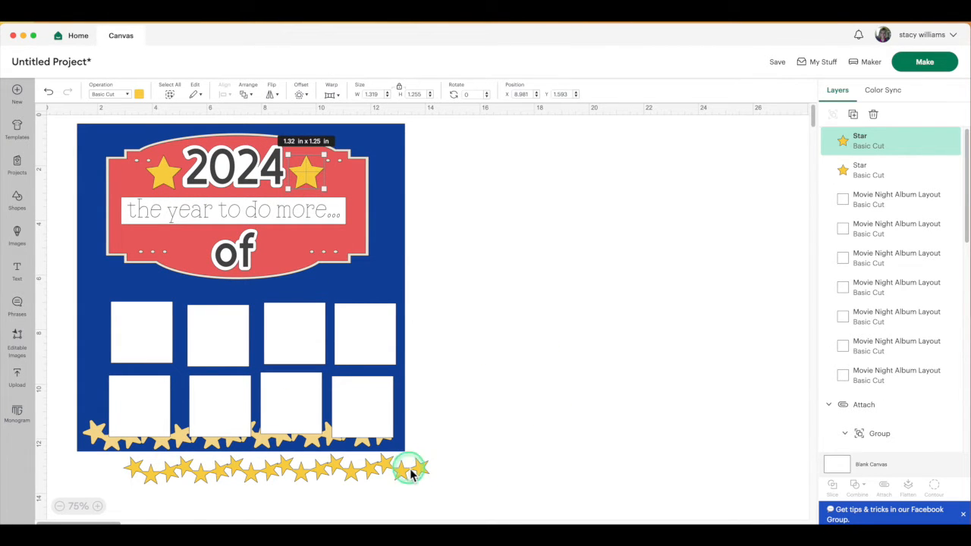
pyautogui.moveTo(407, 466); pyautogui.dragTo(375, 432)
pyautogui.click(479, 355)
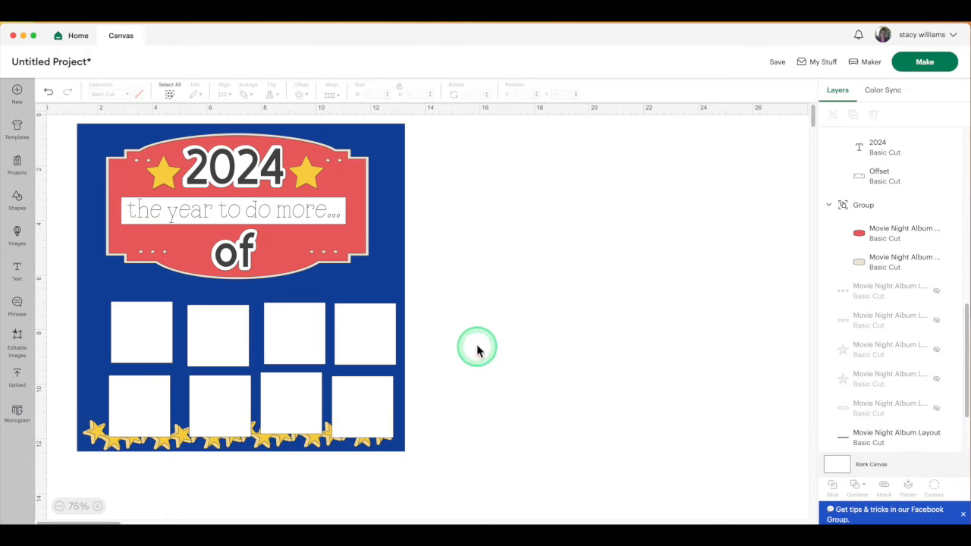
# - Delete the blue background square and all eight photo boxes, moving the two star strips clear below them
pyautogui.moveTo(400, 269); pyautogui.dragTo(741, 285)
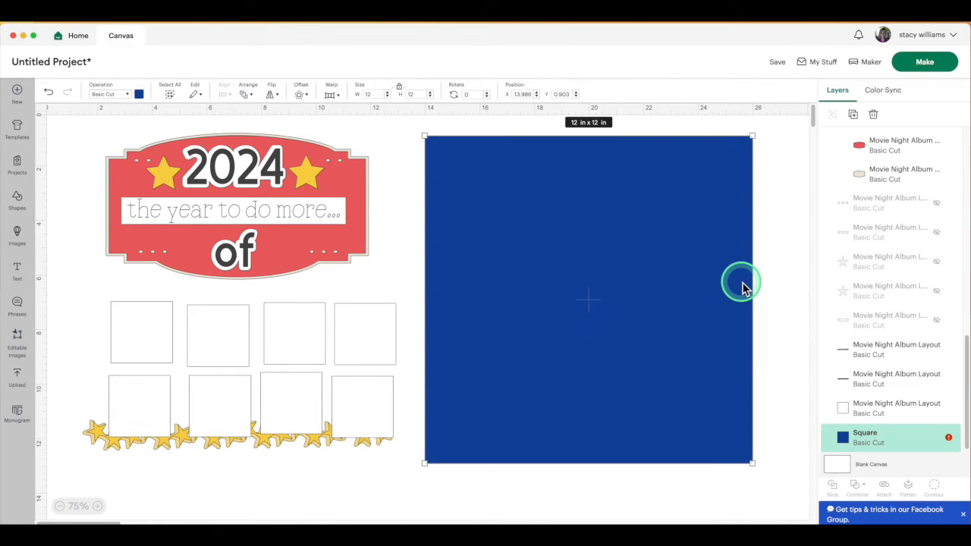
pyautogui.press('Delete')
pyautogui.moveTo(95, 448); pyautogui.dragTo(296, 503)
pyautogui.moveTo(94, 439); pyautogui.dragTo(164, 482)
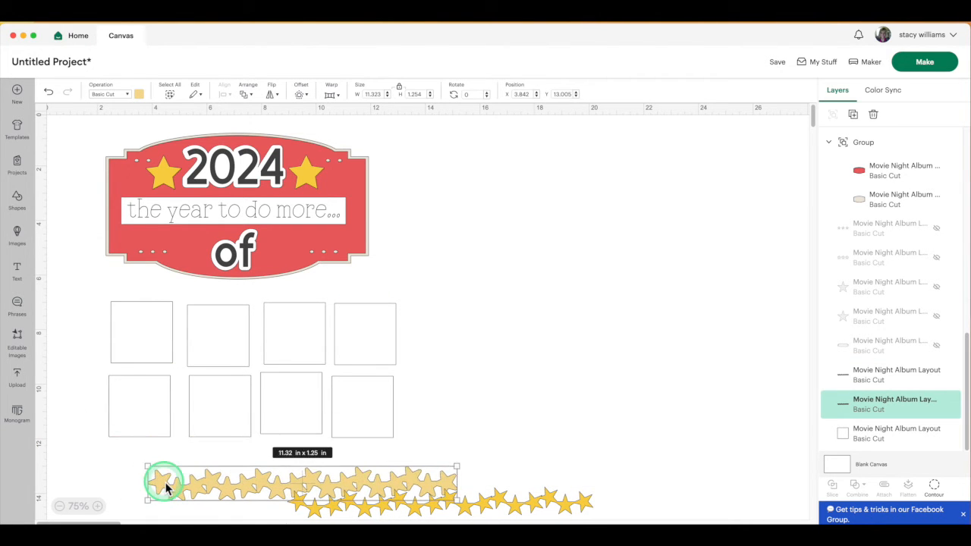
pyautogui.click(88, 471)
pyautogui.moveTo(86, 292); pyautogui.dragTo(437, 450)
pyautogui.press('Delete')
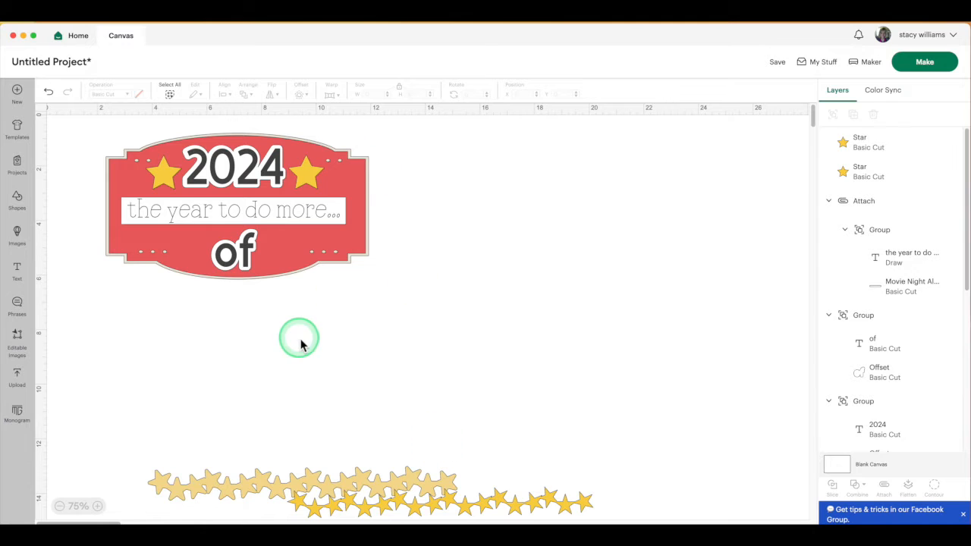
# - Send the design to mat preparation and review the pieces on each of the six mats
pyautogui.click(925, 62)
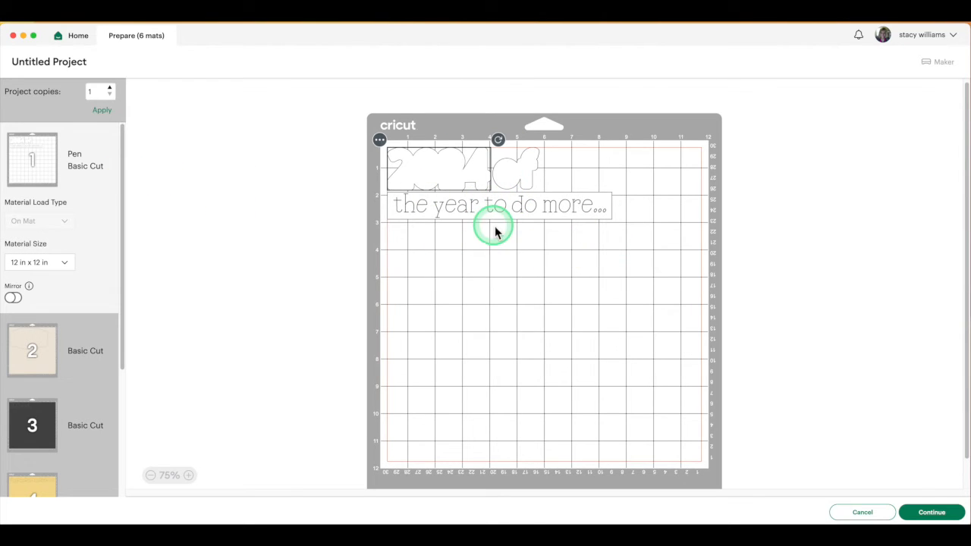
pyautogui.click(33, 353)
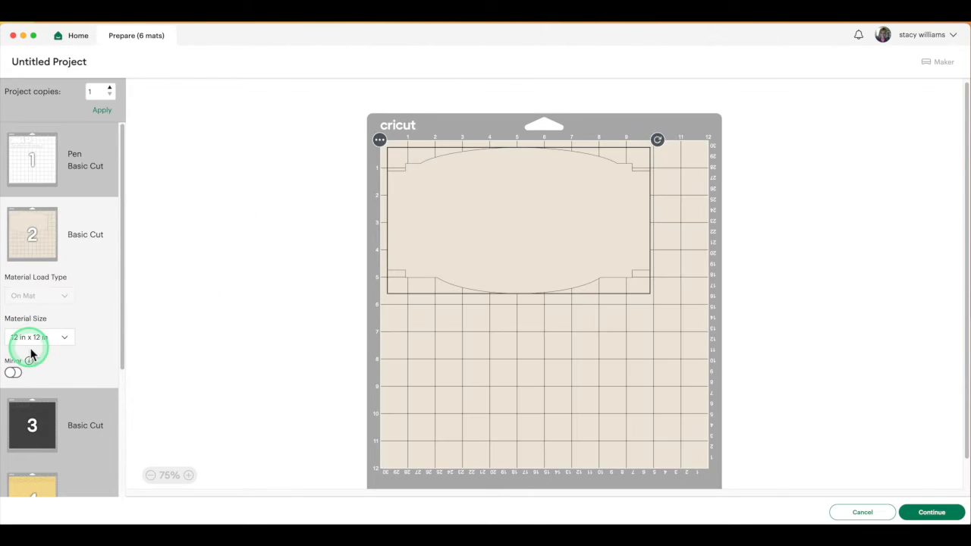
pyautogui.click(37, 417)
pyautogui.scroll(-3, 48, 433)
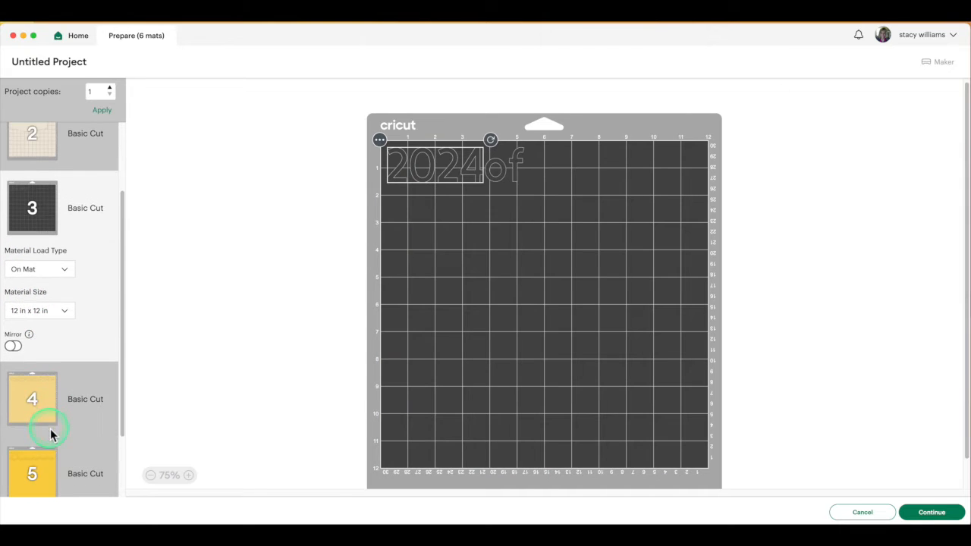
pyautogui.click(45, 413)
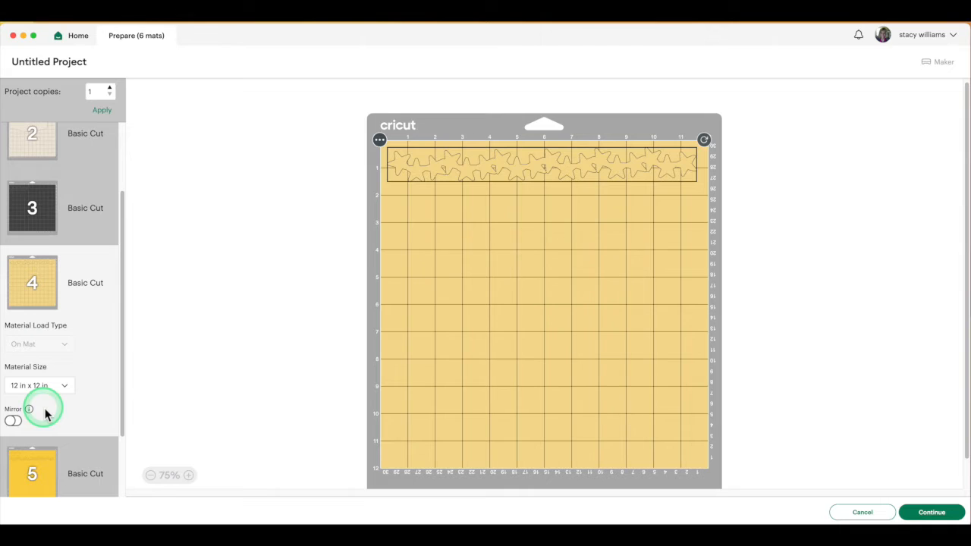
pyautogui.scroll(-2, 46, 417)
pyautogui.click(43, 430)
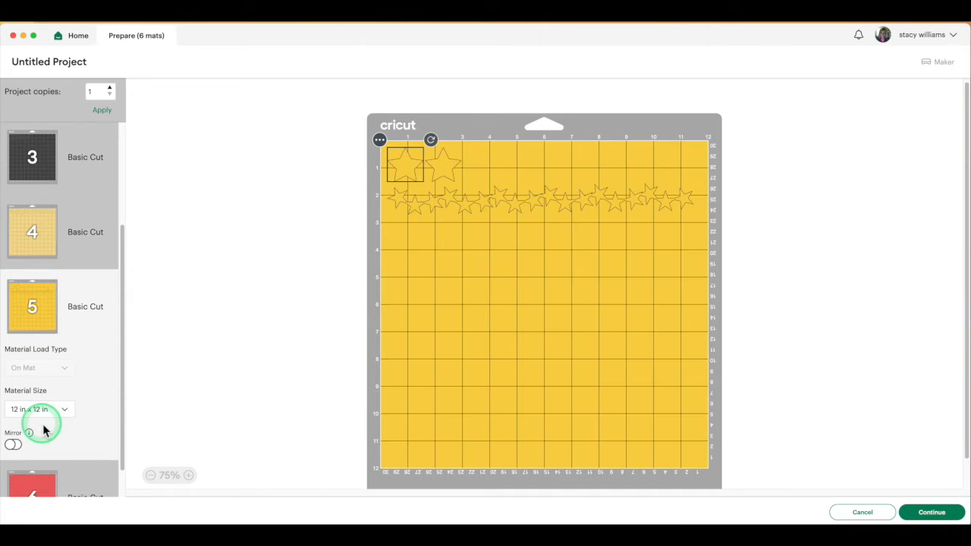
pyautogui.scroll(-2, 42, 429)
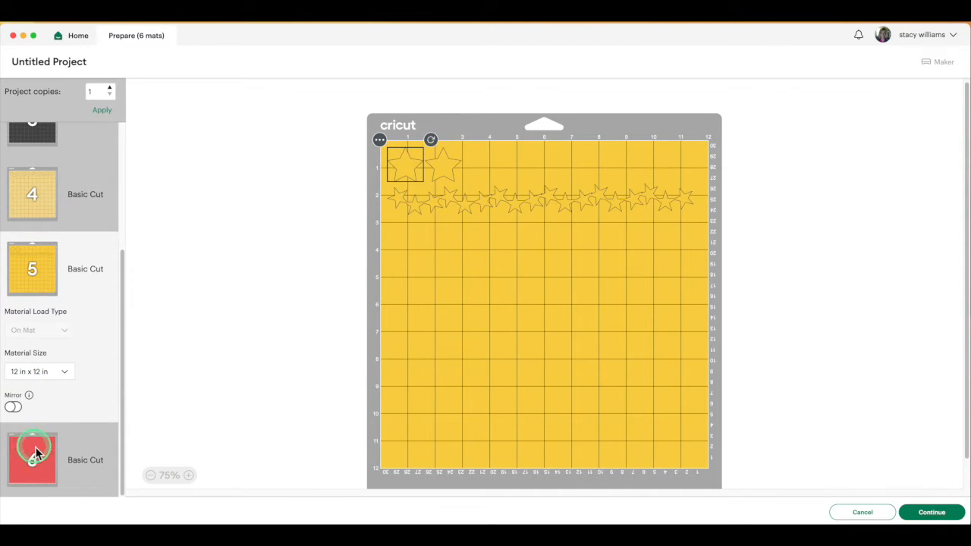
pyautogui.click(34, 446)
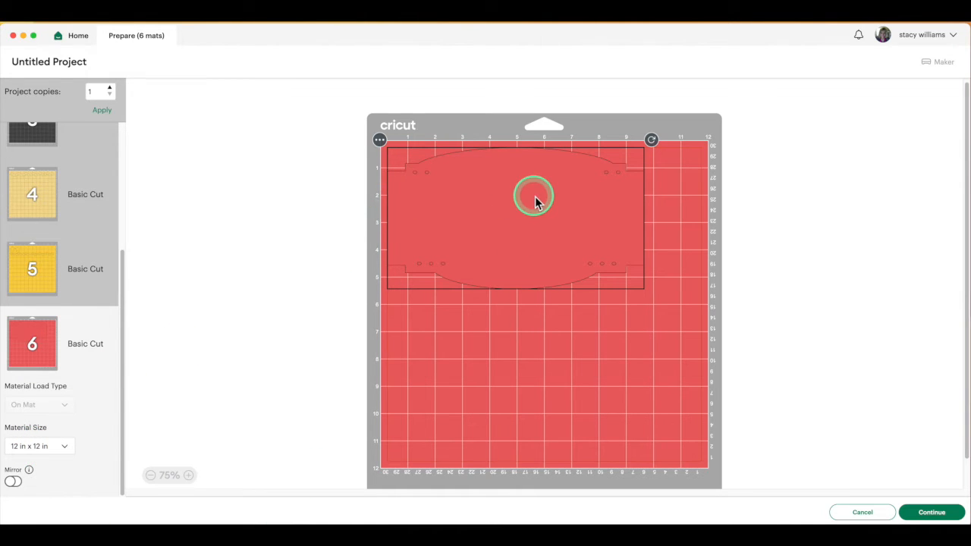
# - Move the red sign piece onto the cream mat and position it below the sign backing
pyautogui.click(380, 141)
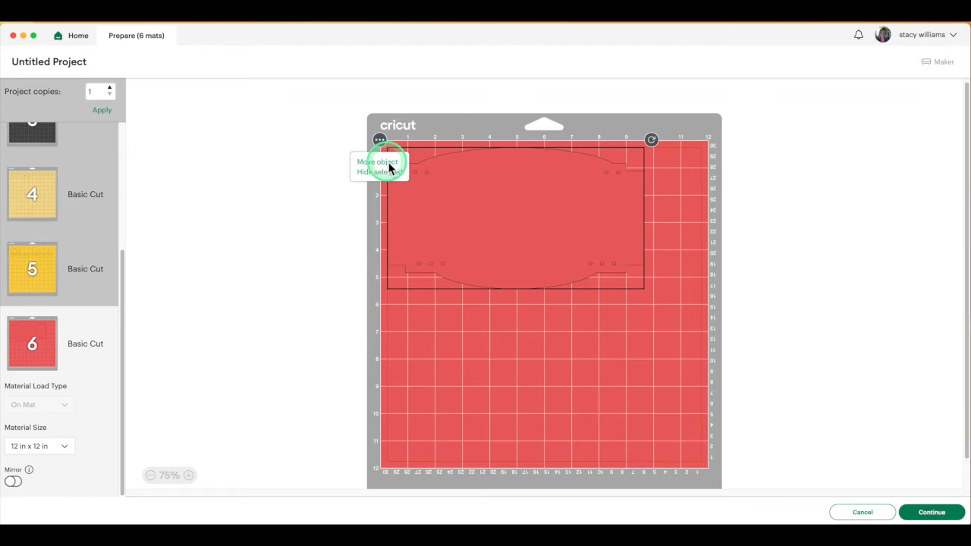
pyautogui.click(388, 163)
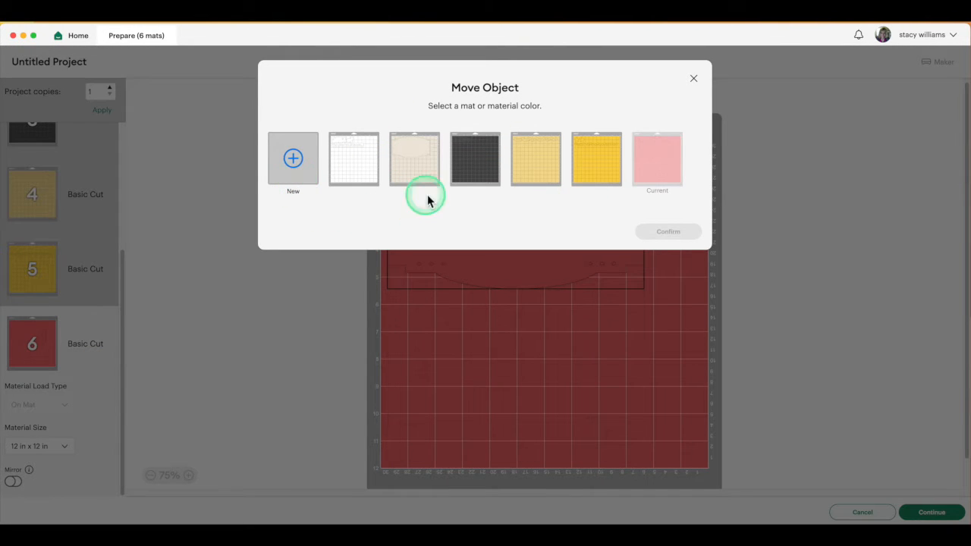
pyautogui.click(417, 171)
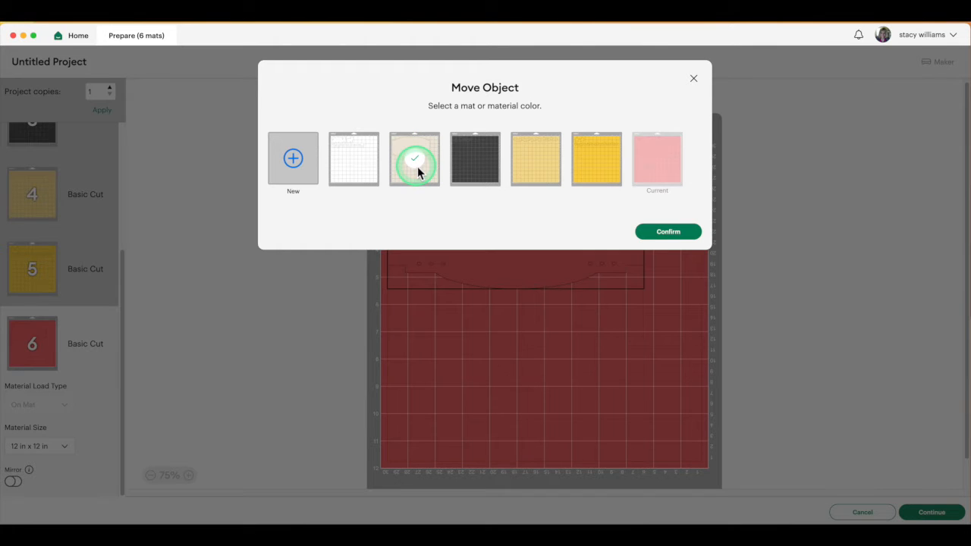
pyautogui.click(662, 232)
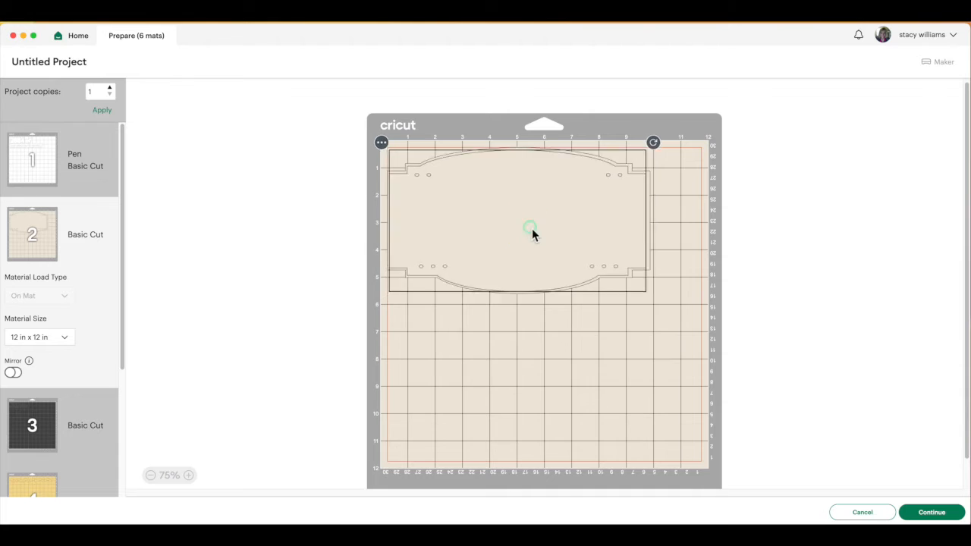
pyautogui.moveTo(531, 228); pyautogui.dragTo(581, 402)
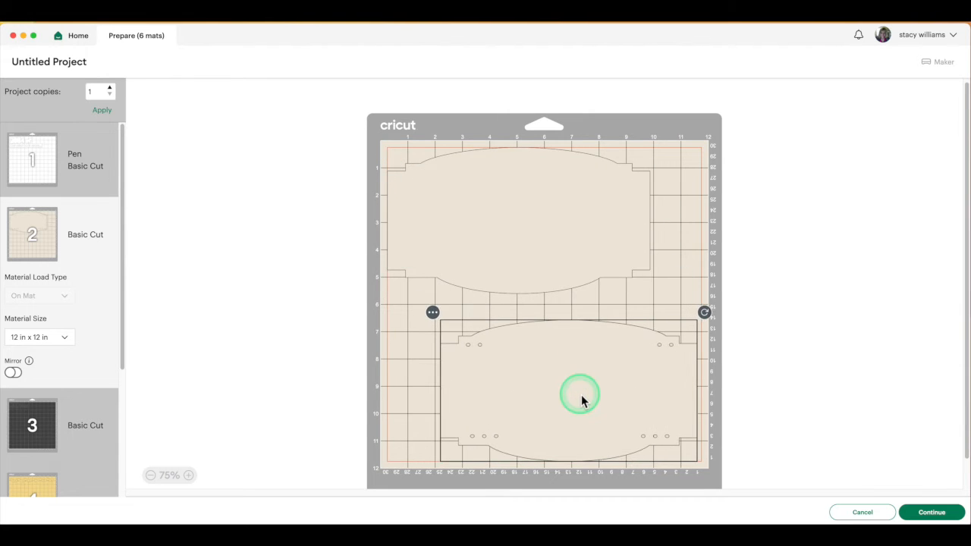
pyautogui.click(359, 396)
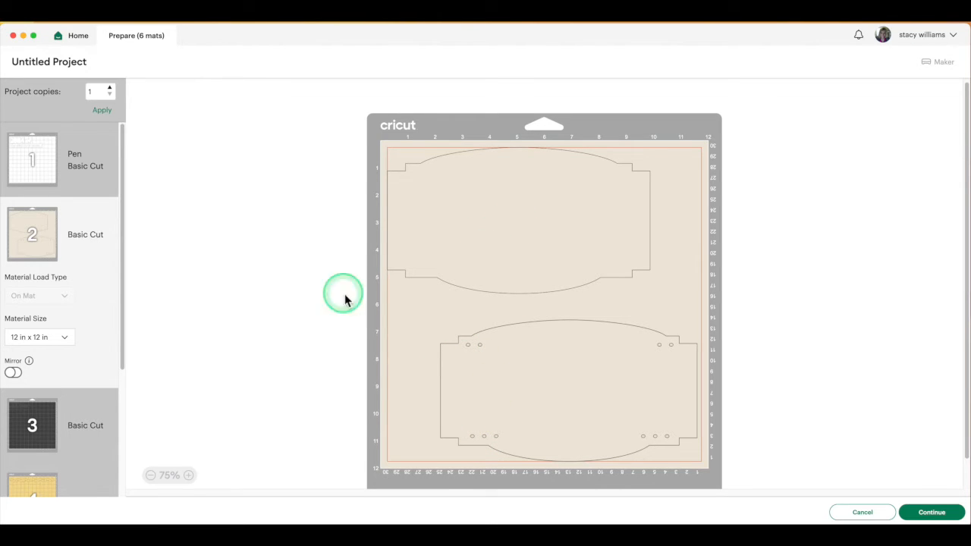
# - Move the star strip backing from the pale yellow mat onto the gold mat
pyautogui.scroll(-1, 124, 364)
pyautogui.moveTo(124, 365); pyautogui.dragTo(111, 458)
pyautogui.click(43, 342)
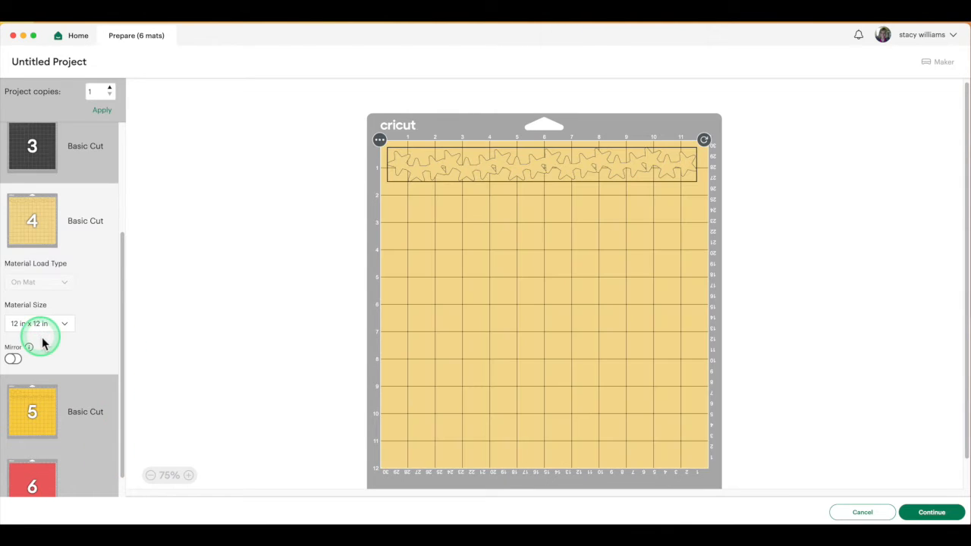
pyautogui.click(33, 408)
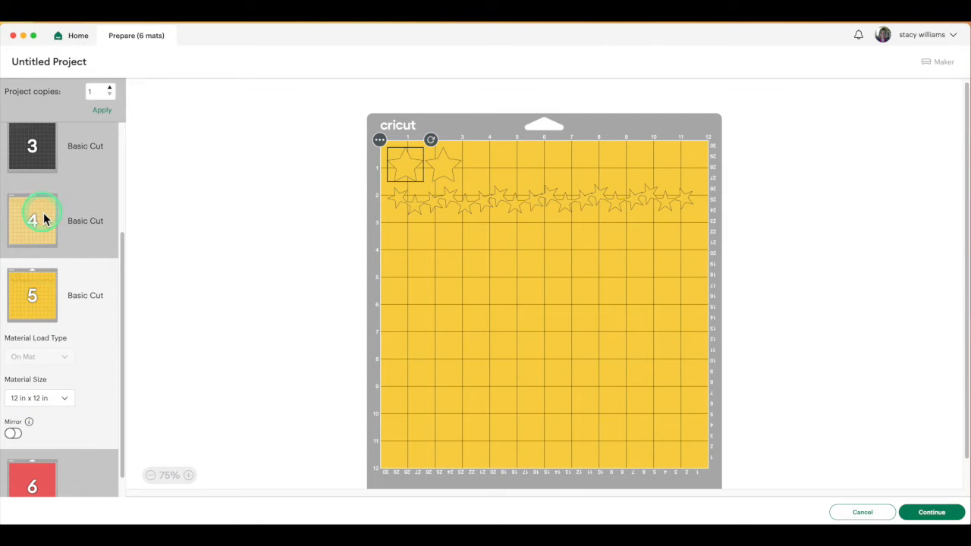
pyautogui.click(52, 210)
pyautogui.click(381, 140)
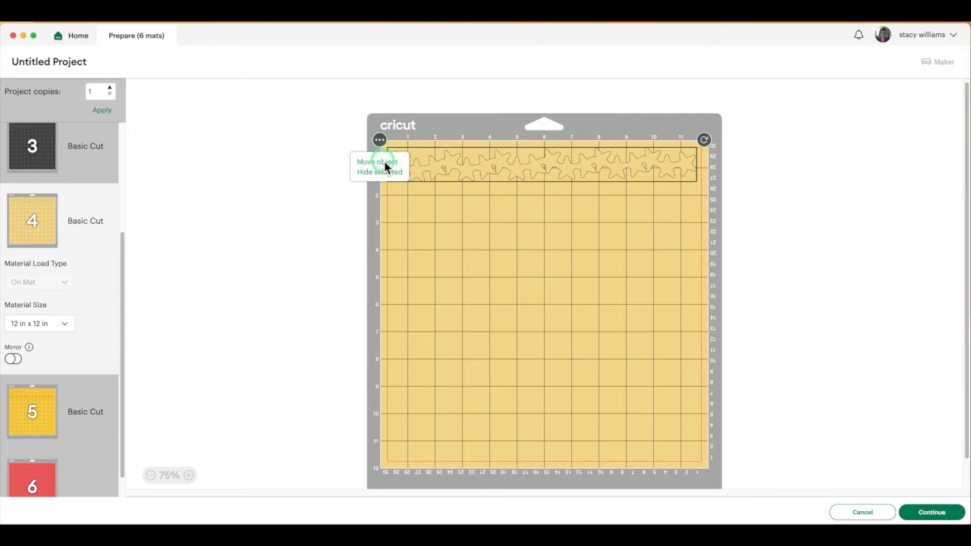
pyautogui.click(384, 162)
pyautogui.click(588, 161)
pyautogui.click(657, 235)
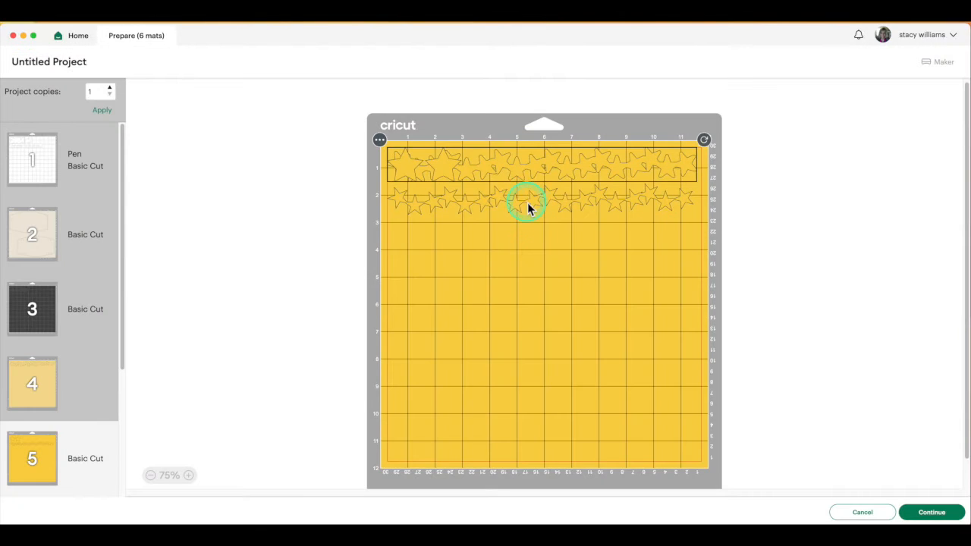
# - Arrange the gold mat with the backing strip along the top, the star strip along the bottom and both single stars just above it
pyautogui.moveTo(531, 210); pyautogui.dragTo(522, 437)
pyautogui.moveTo(509, 173); pyautogui.dragTo(514, 253)
pyautogui.moveTo(447, 169); pyautogui.dragTo(422, 406)
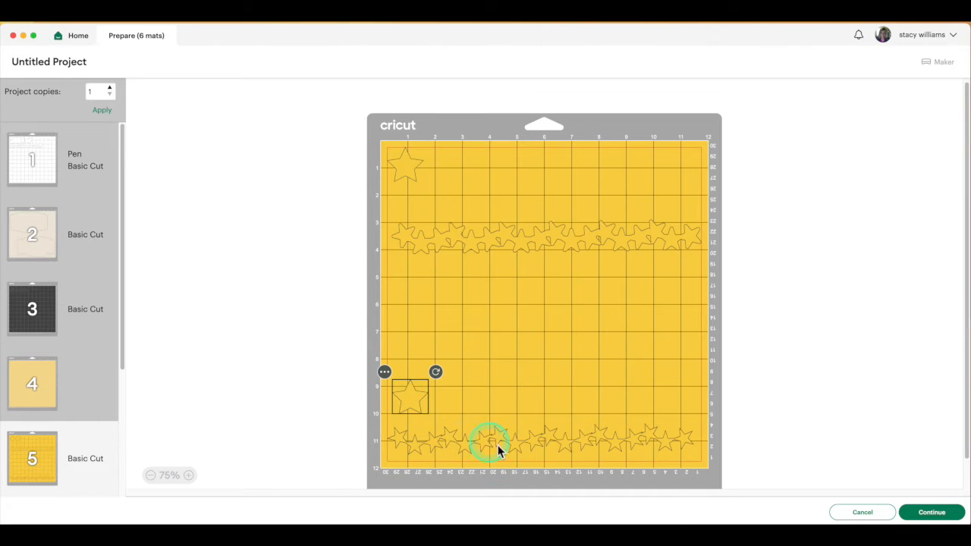
pyautogui.moveTo(523, 449)
pyautogui.mouseDown()
pyautogui.moveTo(529, 248)
pyautogui.moveTo(522, 410)
pyautogui.moveTo(510, 453)
pyautogui.mouseUp()
pyautogui.moveTo(427, 414); pyautogui.dragTo(414, 411)
pyautogui.moveTo(409, 176); pyautogui.dragTo(449, 408)
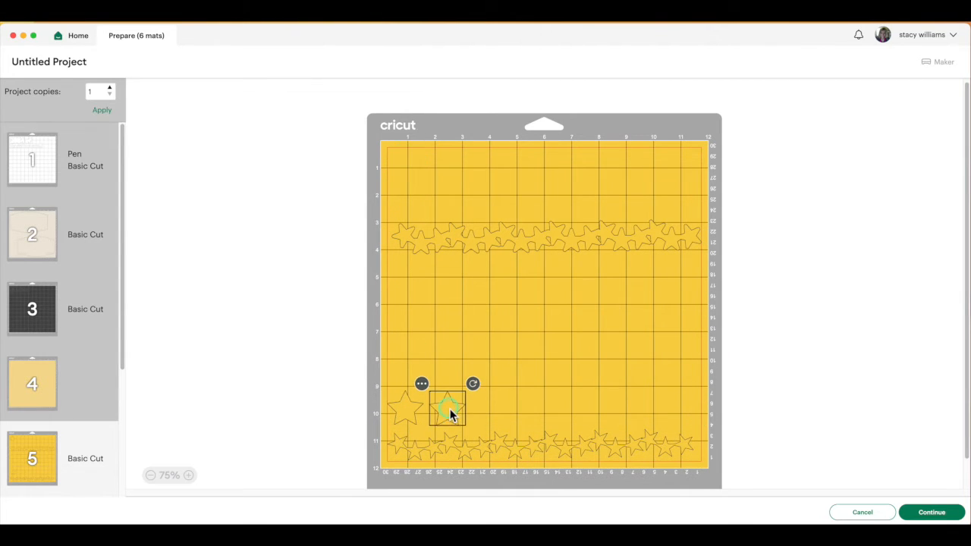
pyautogui.moveTo(508, 253); pyautogui.dragTo(510, 170)
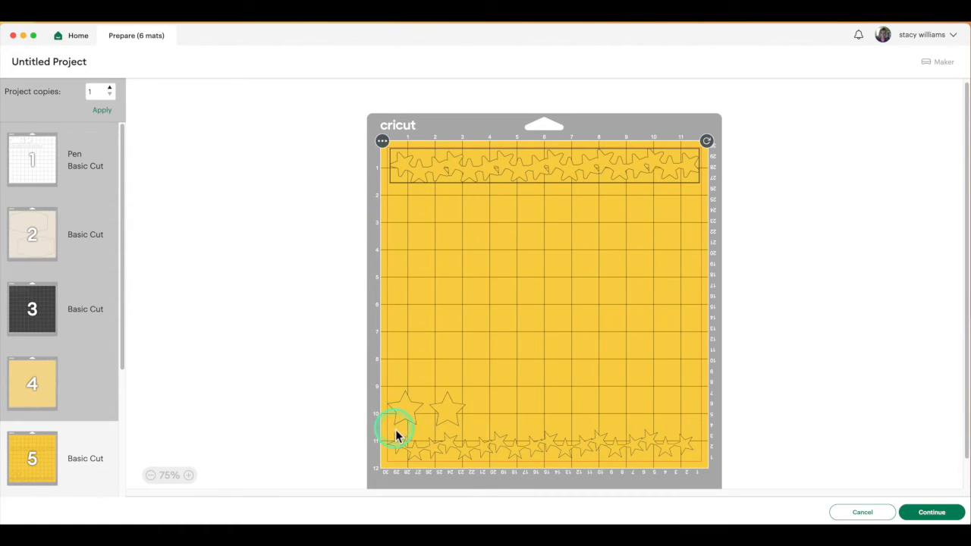
# - Continue to the cutting setup and set the base material to Medium Cardstock – 80 lb (216 gsm) with More pressure
pyautogui.click(32, 157)
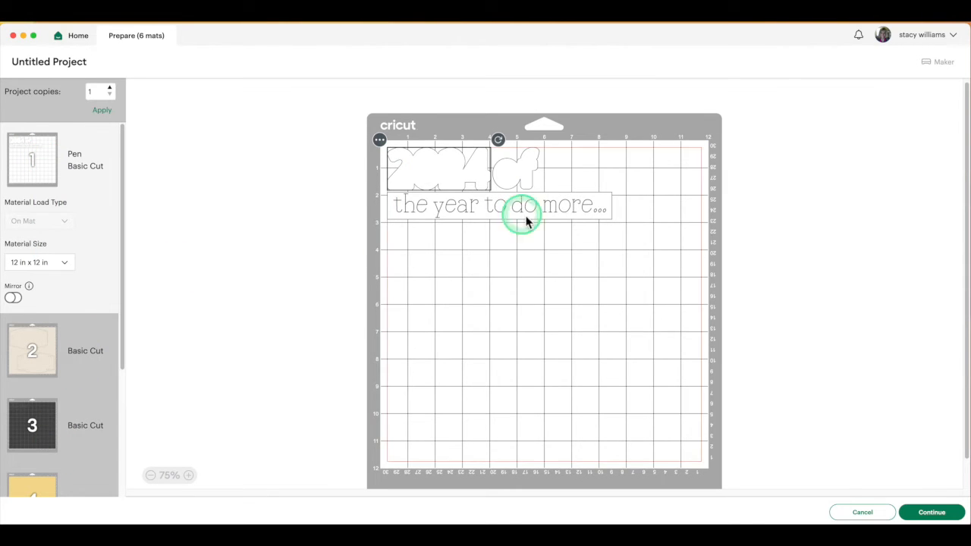
pyautogui.click(941, 513)
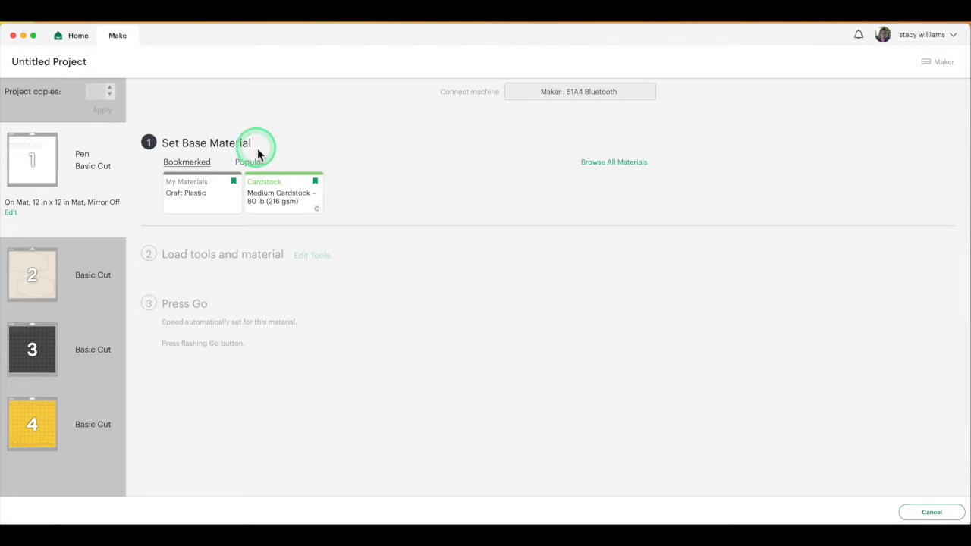
pyautogui.click(292, 196)
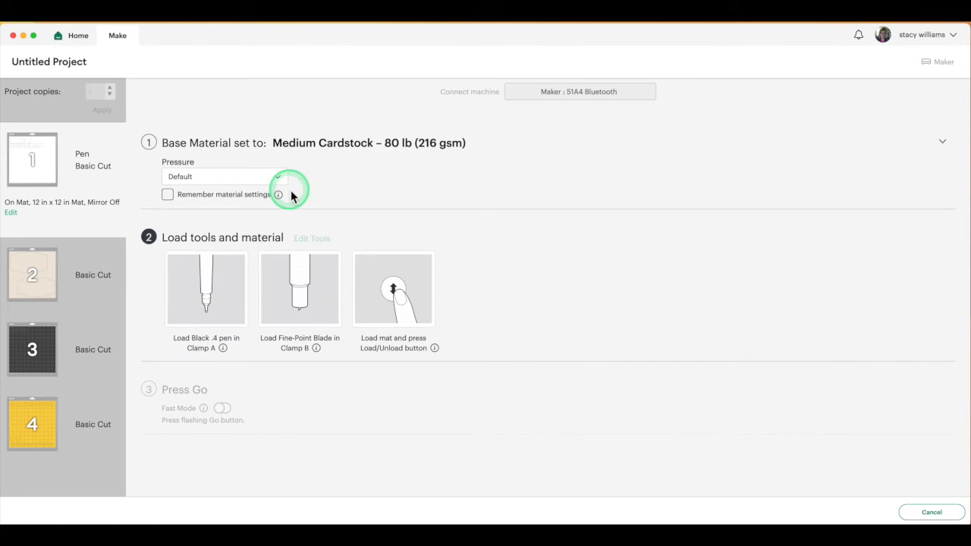
pyautogui.click(201, 178)
pyautogui.click(200, 200)
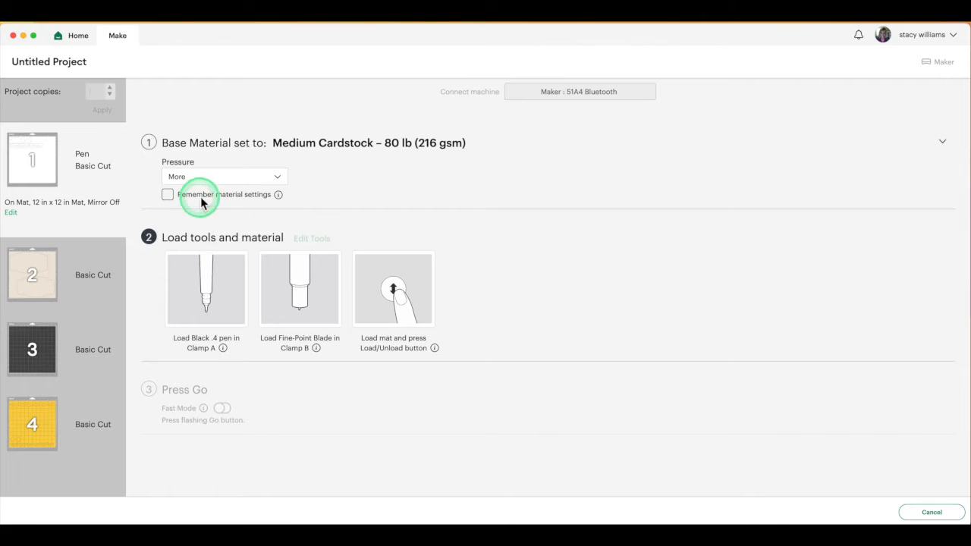